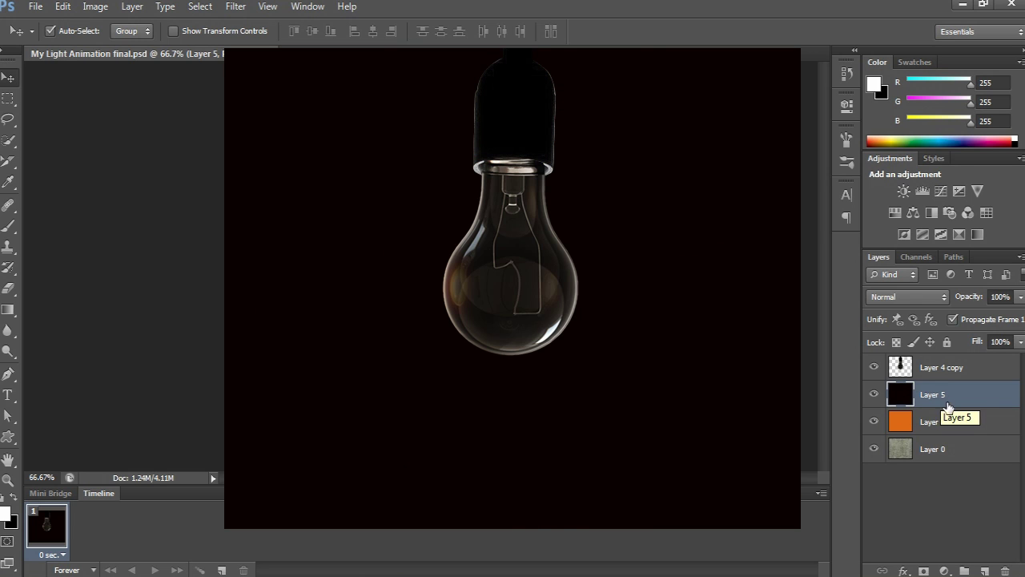
Step: Hide Layer 4 copy, Layer 5 and Layer 2, leaving only the concrete texture layer visible
click(936, 369)
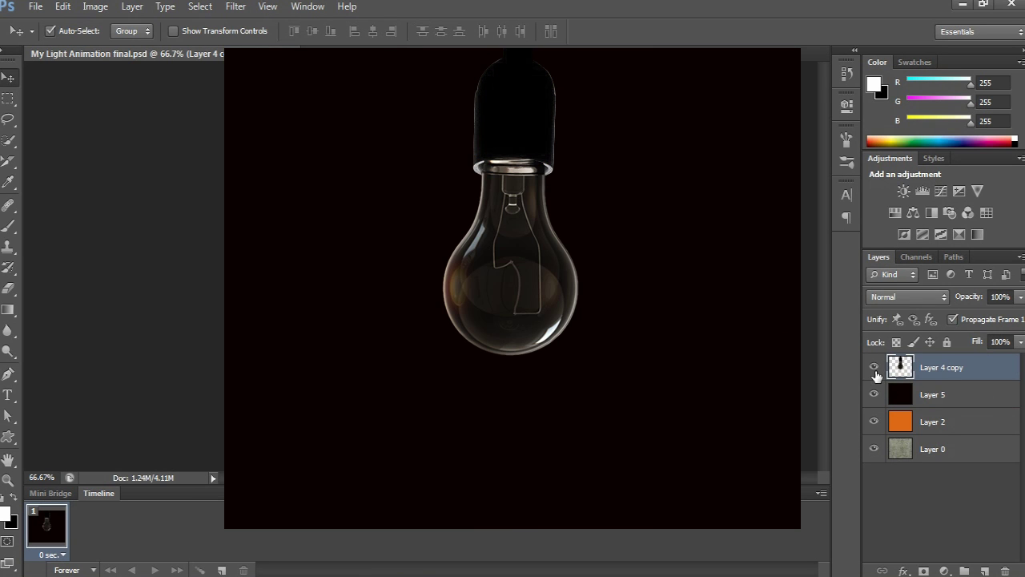
click(875, 368)
click(874, 396)
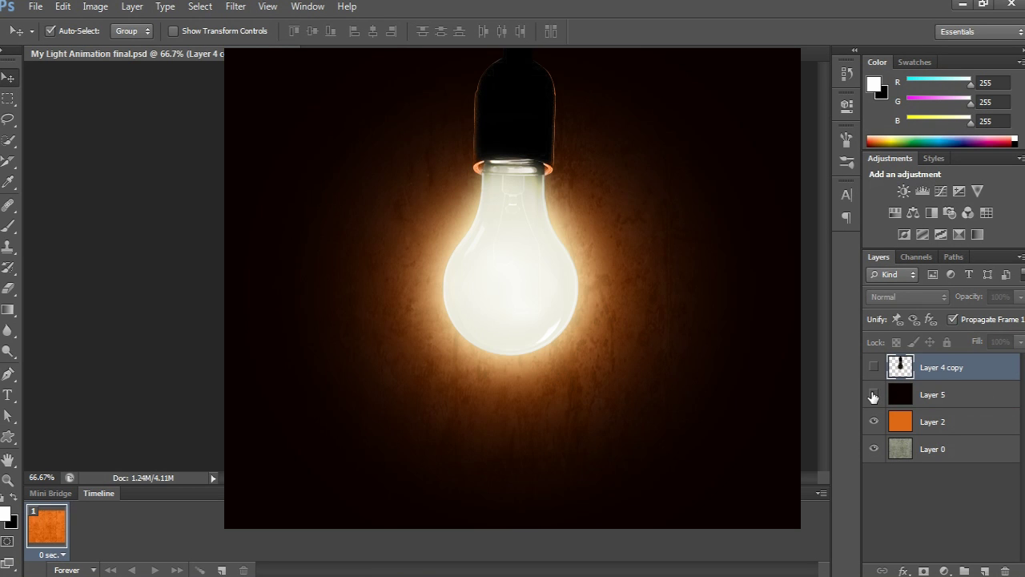
click(876, 422)
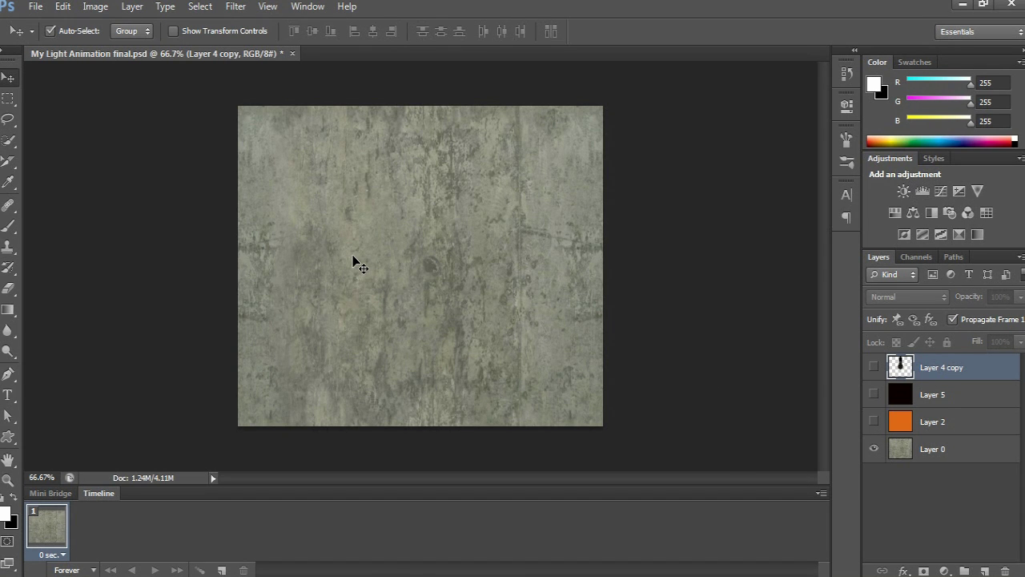
Step: Show the orange Layer 2 again and switch its blend mode to Normal
click(905, 421)
click(874, 423)
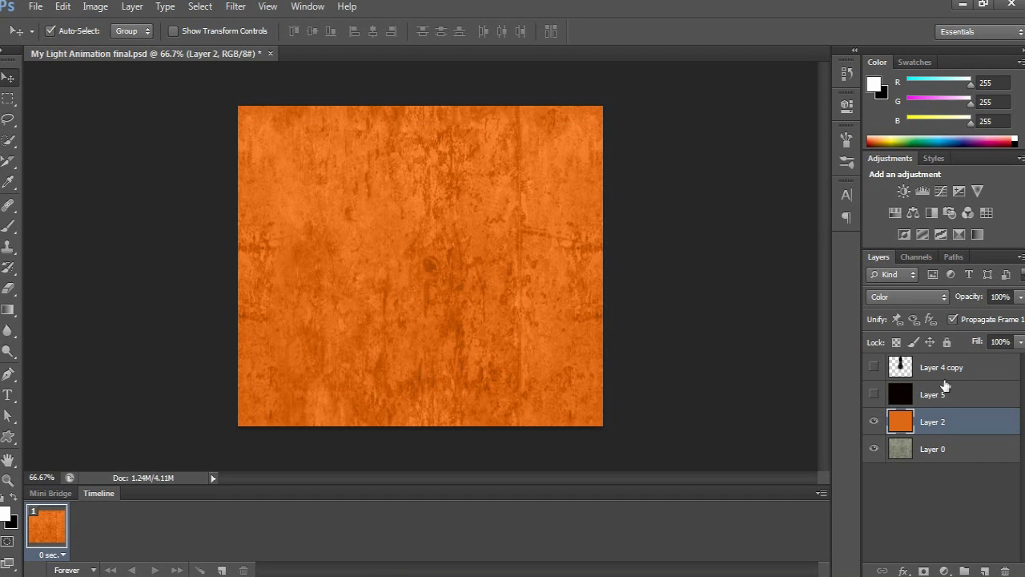
click(894, 296)
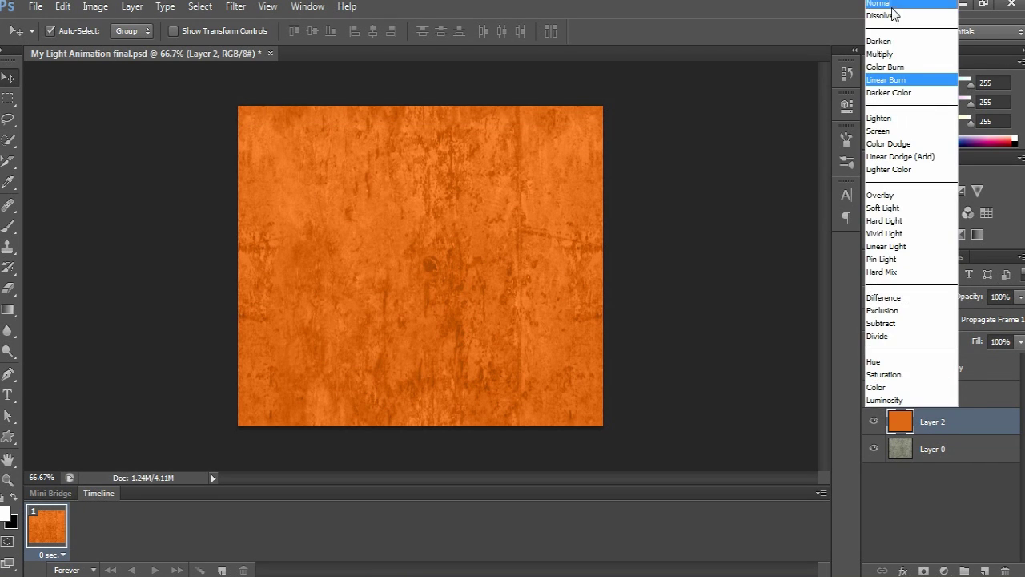
click(893, 7)
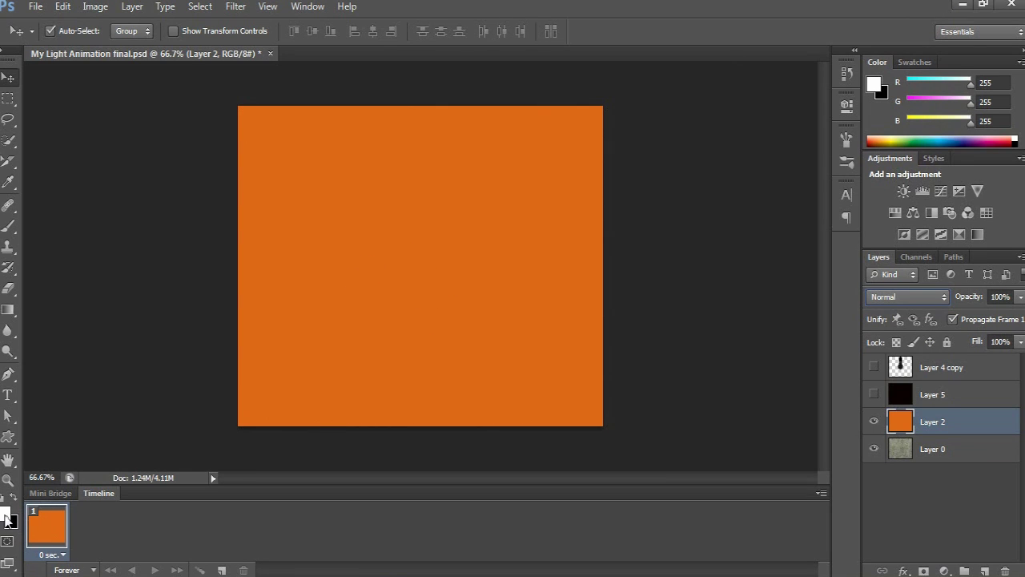
Step: Sample the orange df6915 from the image as the foreground colour and confirm it
click(358, 264)
key(i)
click(347, 228)
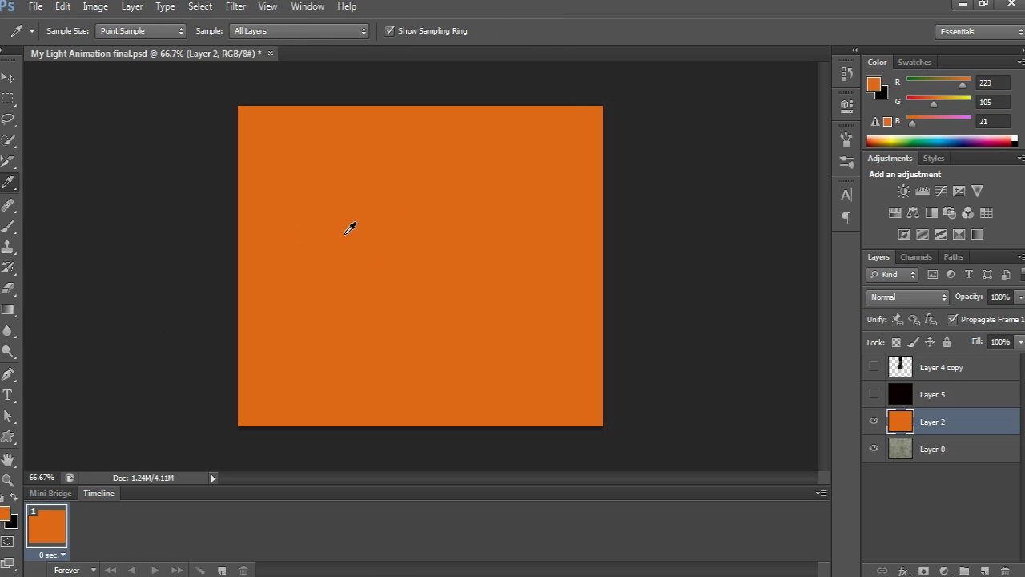
click(4, 516)
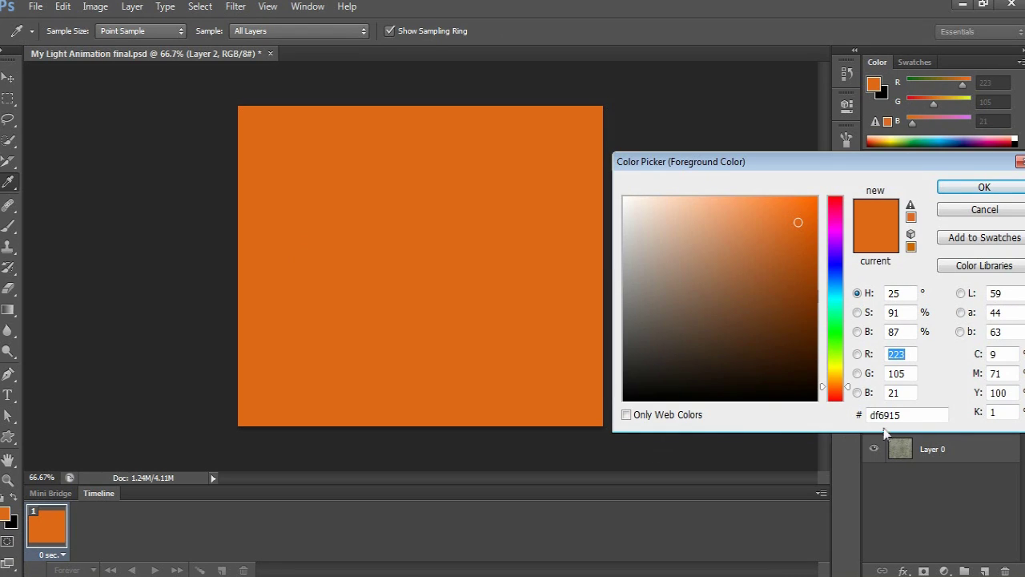
double_click(906, 414)
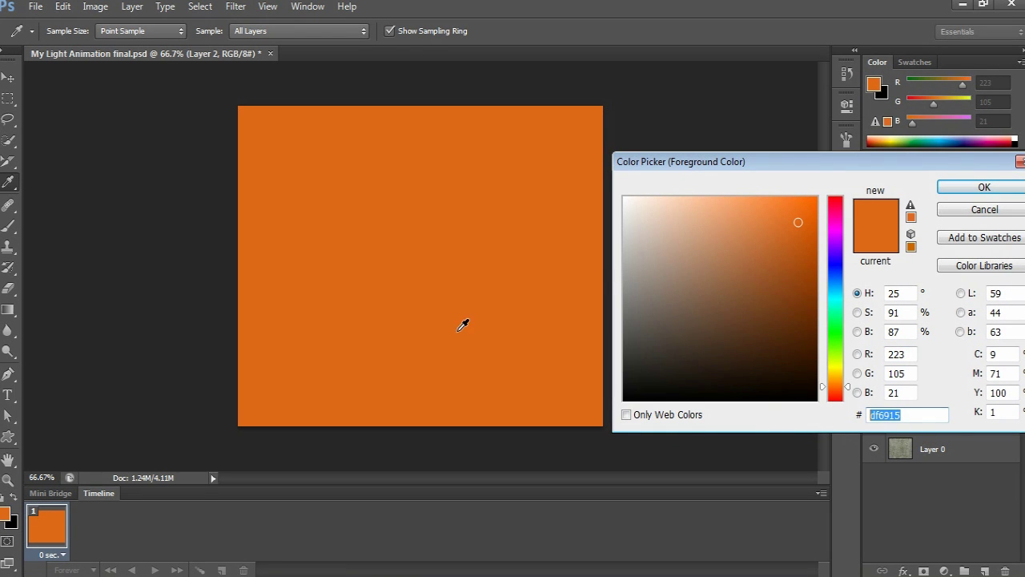
click(984, 186)
Step: Set Layer 2's blend mode back to Color and turn the dark Layer 5 back on
click(897, 296)
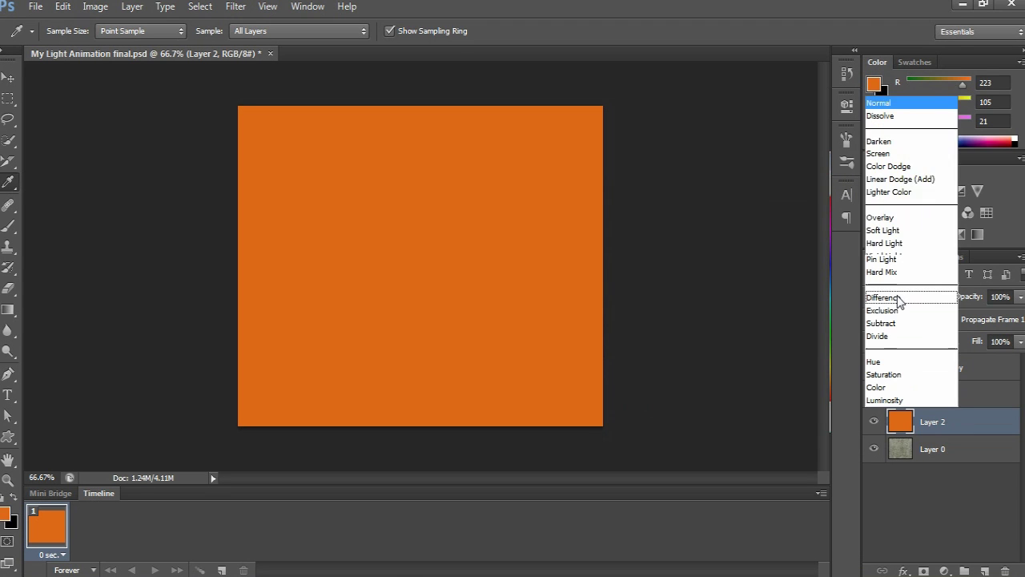
click(883, 388)
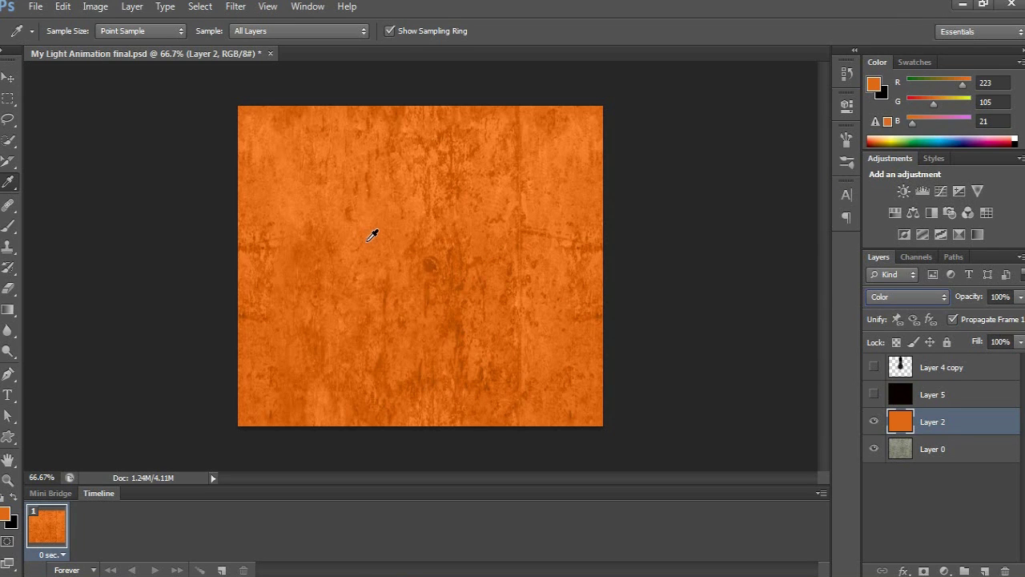
click(935, 397)
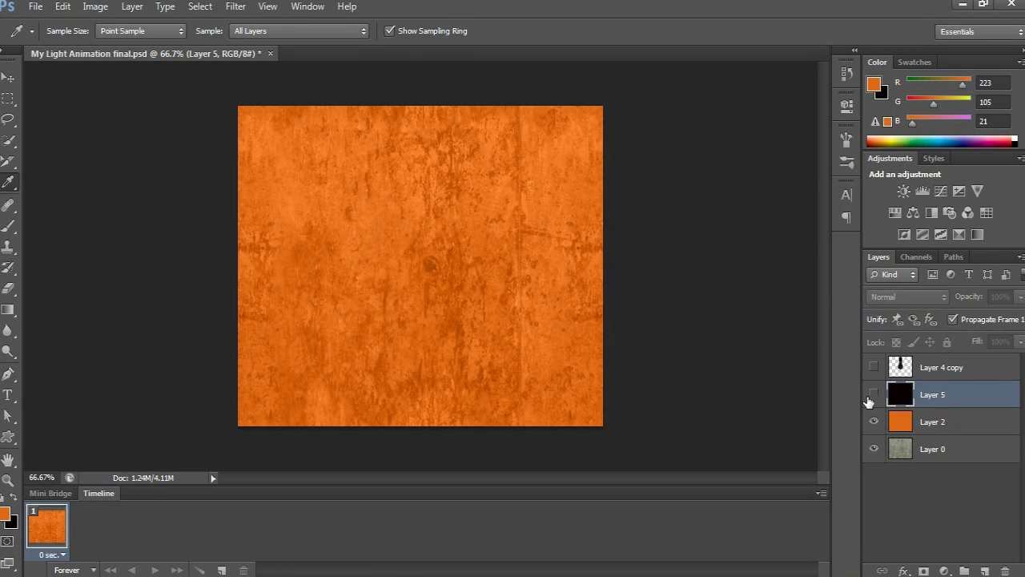
click(871, 396)
Step: Sample the near-black 0b0100 background as foreground colour and show the Layer 4 copy bulb again
click(453, 274)
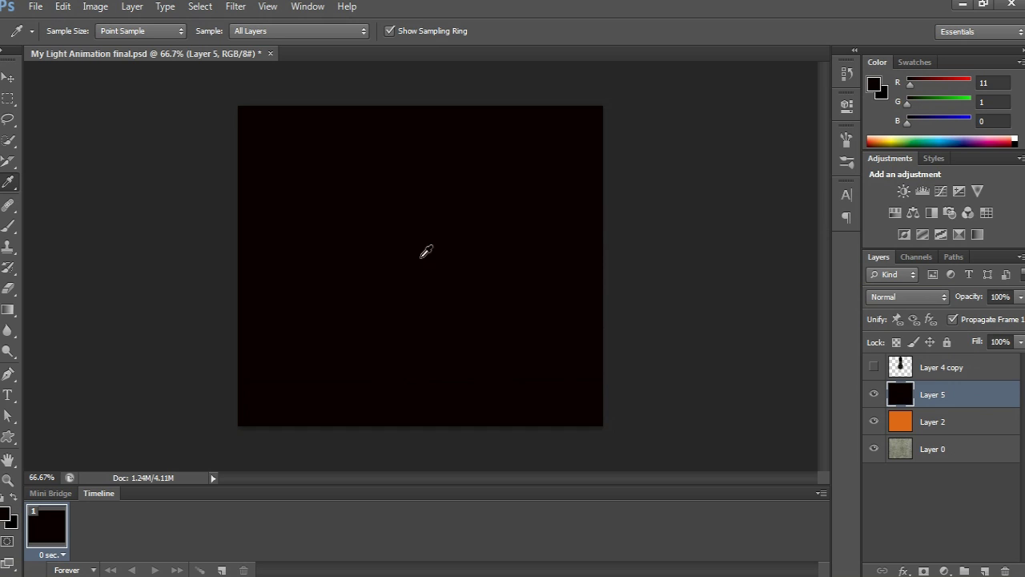
click(5, 514)
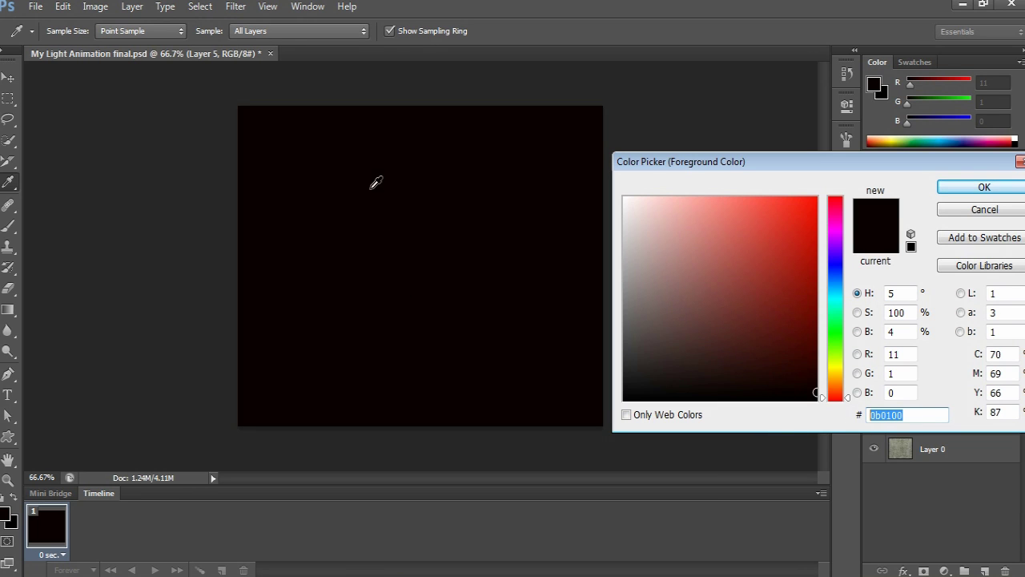
click(959, 189)
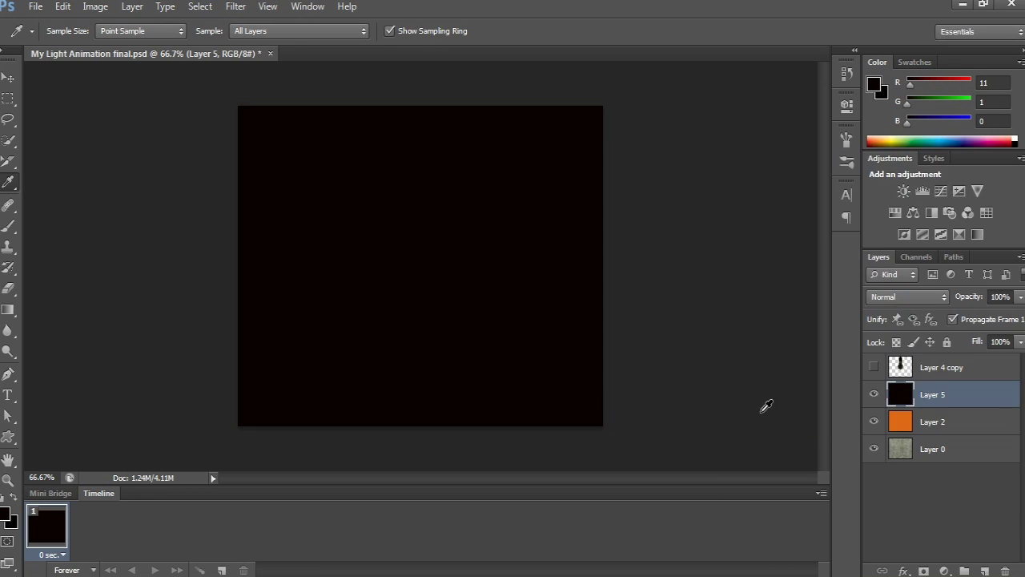
click(874, 367)
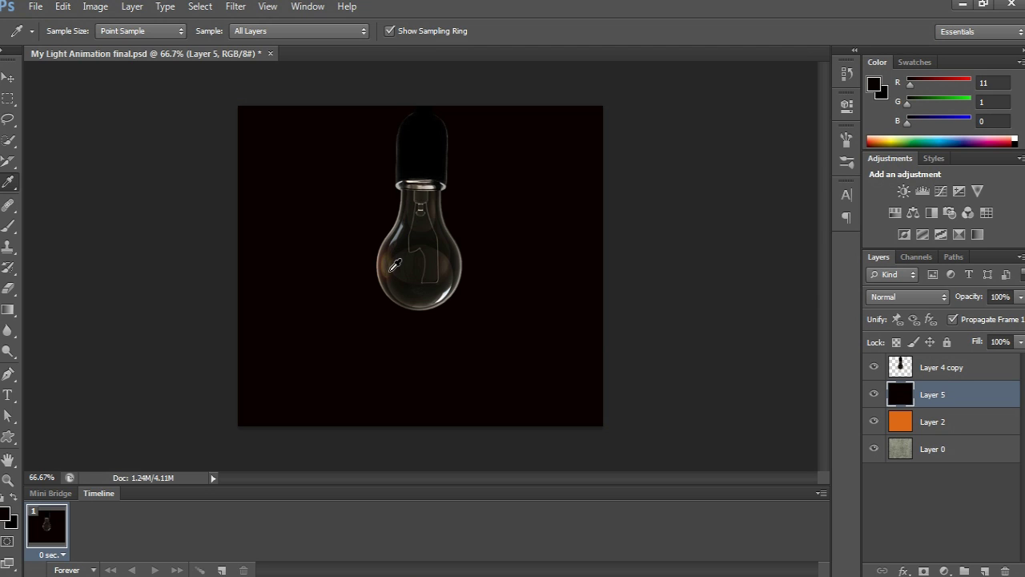
key(v)
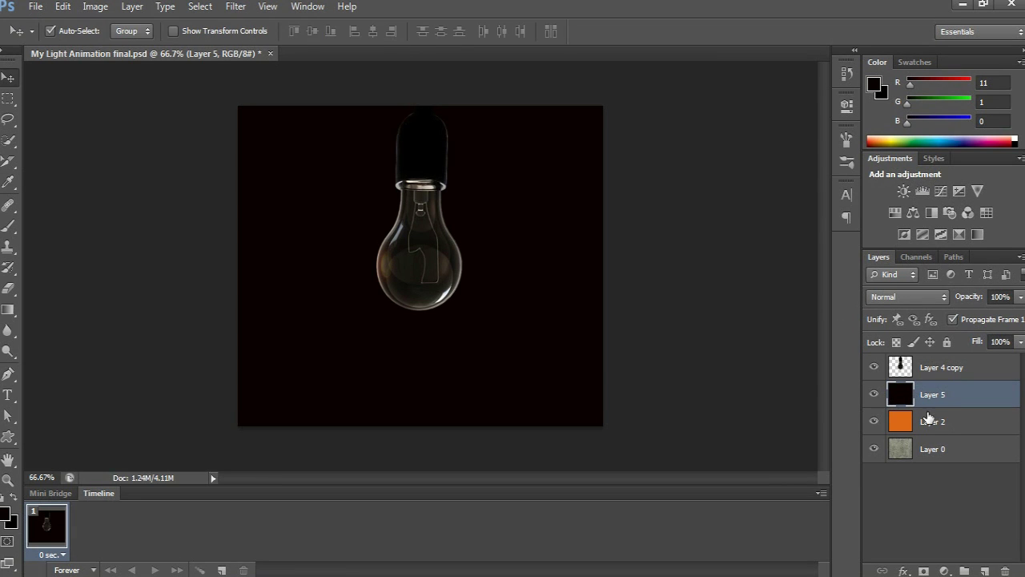
Step: Add a layer mask to Layer 5 and brush around the bulb to reveal an orange glow
click(923, 570)
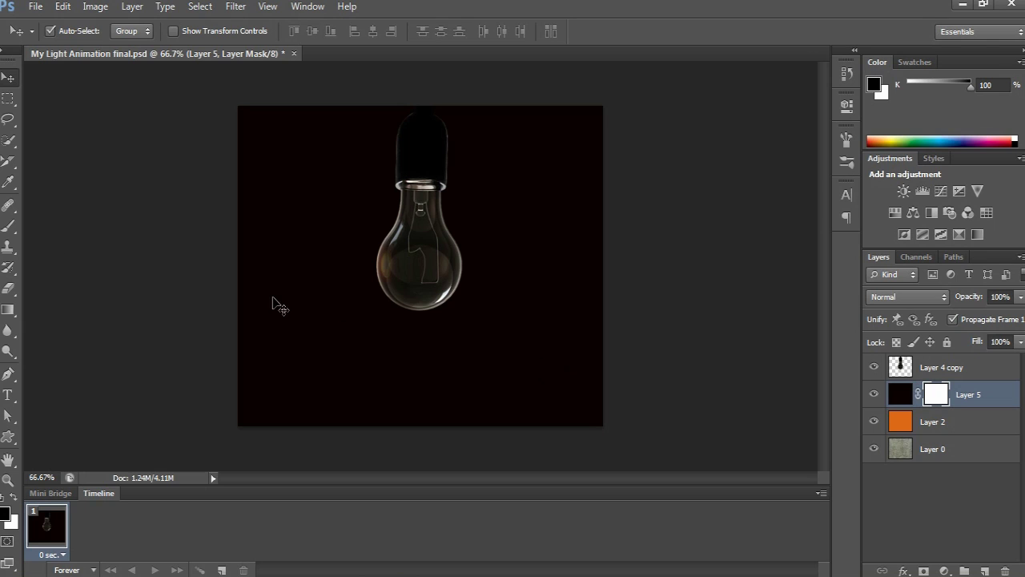
click(8, 226)
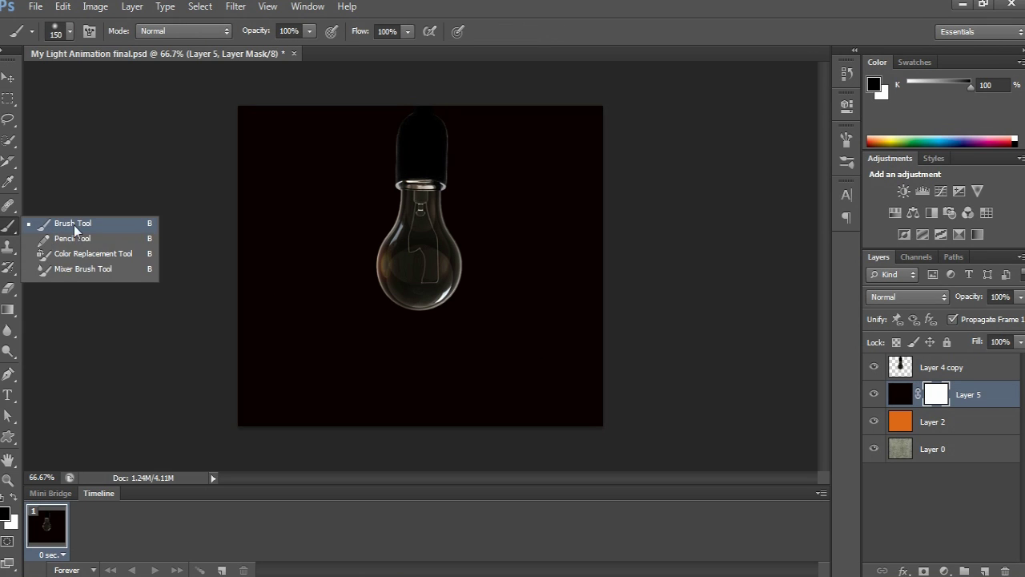
click(73, 229)
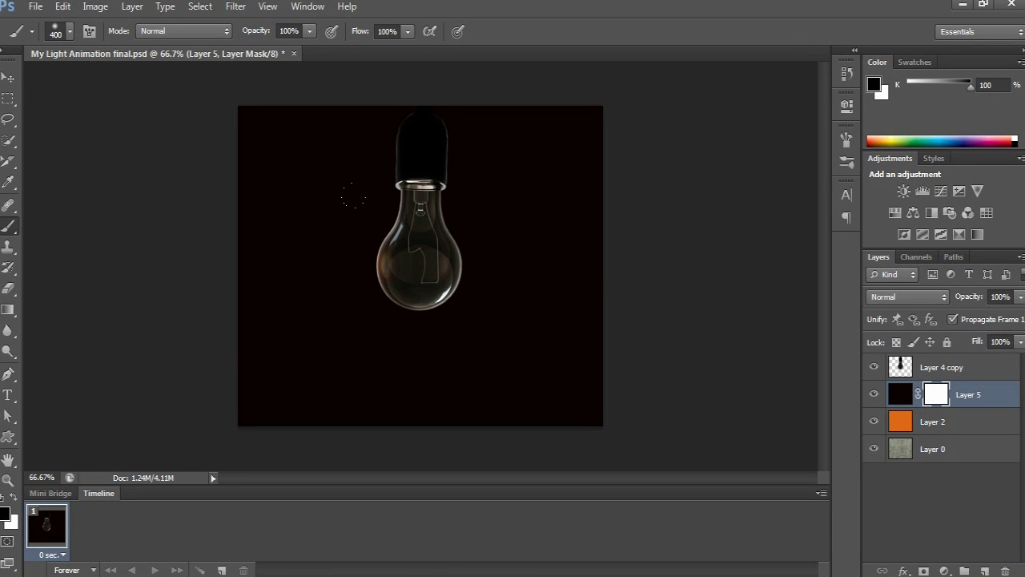
click(422, 266)
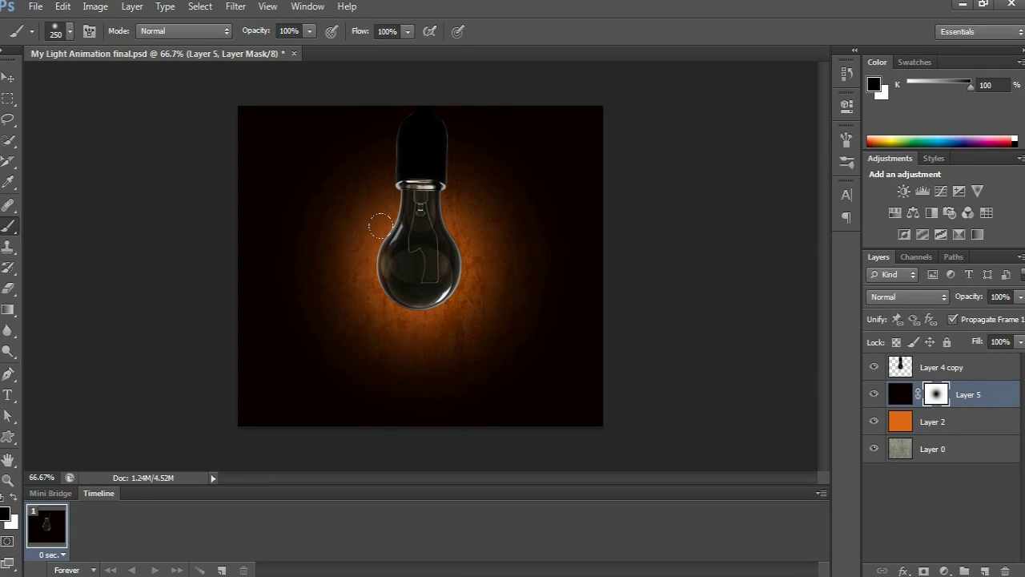
click(380, 225)
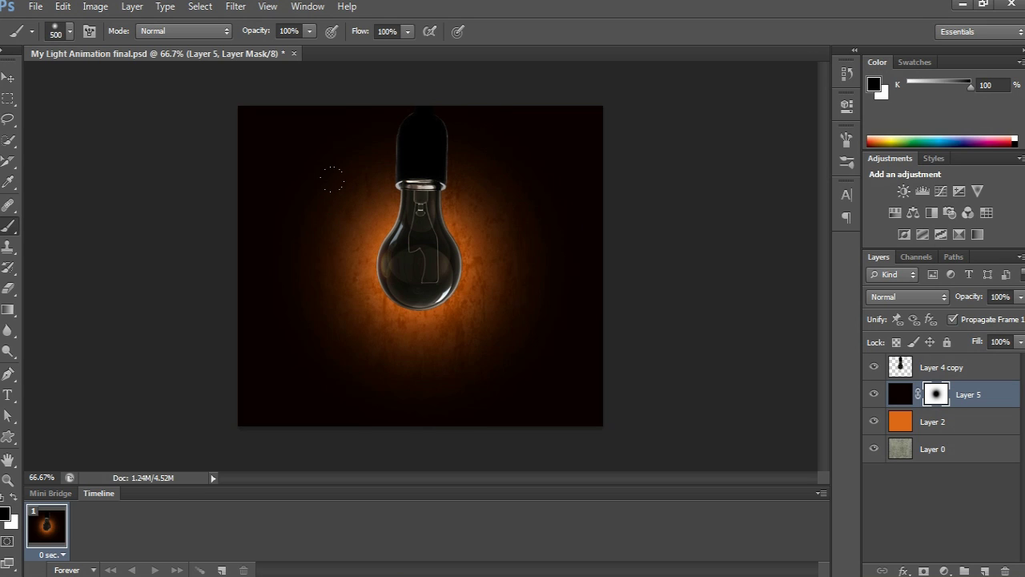
Step: Lower the brush opacity to 15% and select the Layer 4 copy bulb layer
click(308, 37)
drag(309, 48, 244, 54)
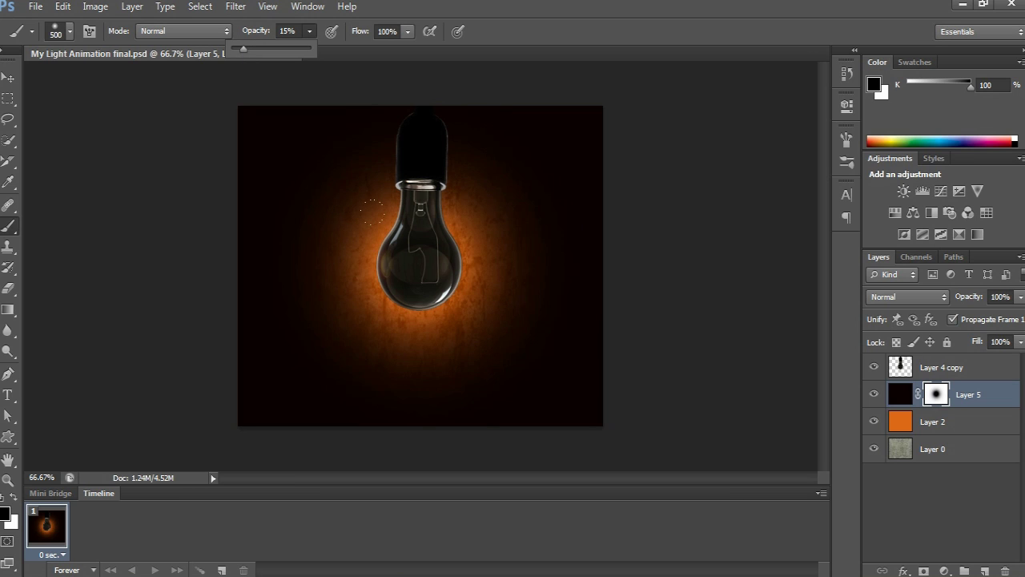
click(336, 174)
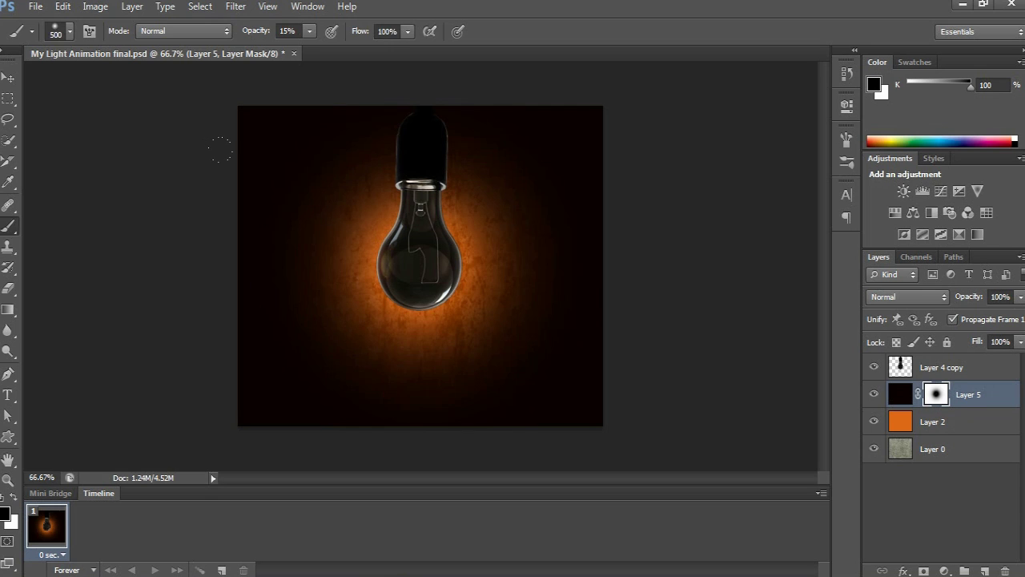
key(v)
click(890, 366)
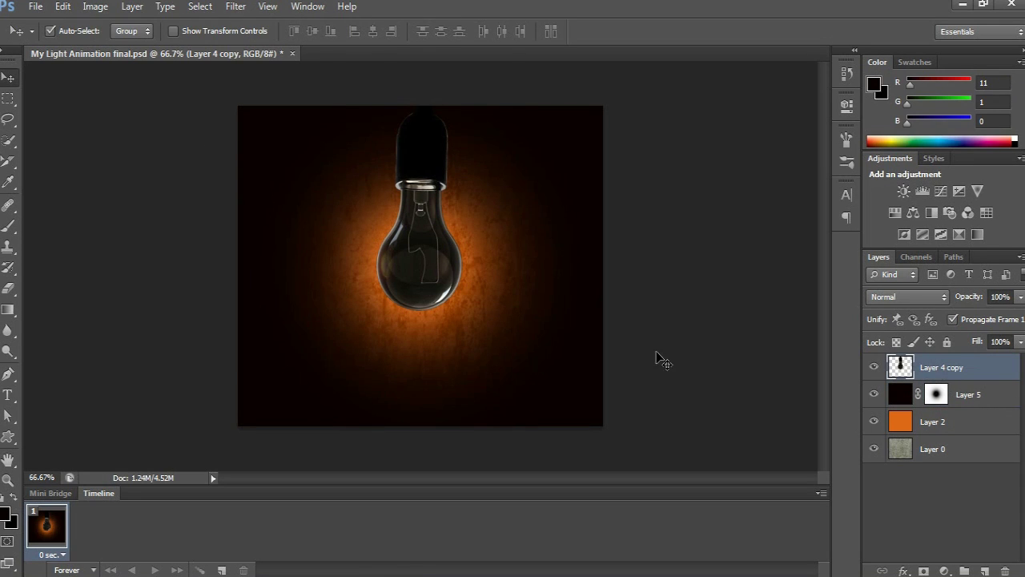
Step: Select the bulb's glass with Quick Selection at 100% zoom
drag(8, 140, 57, 147)
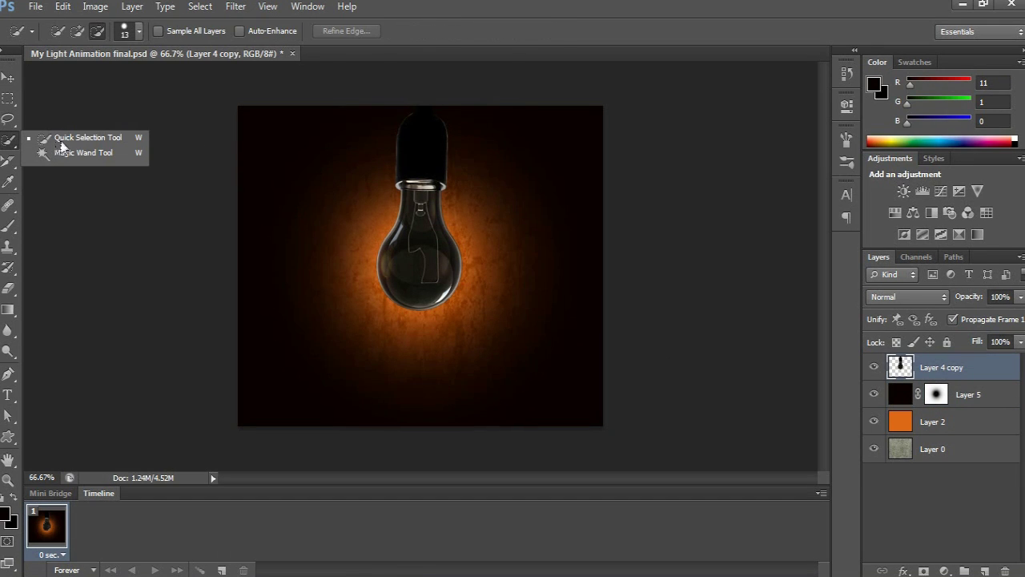
click(62, 143)
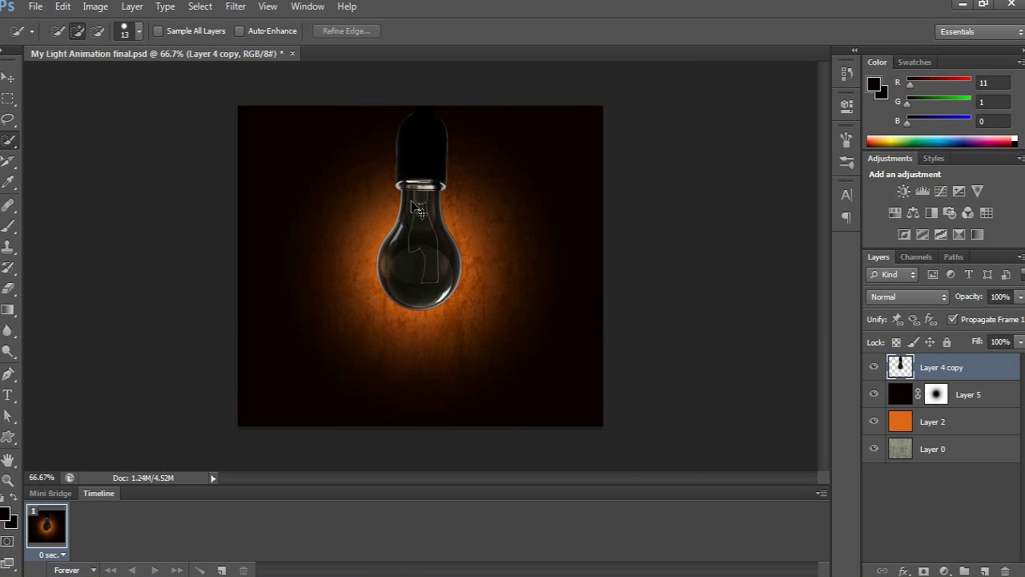
key(ctrl+plus)
key(ctrl+plus)
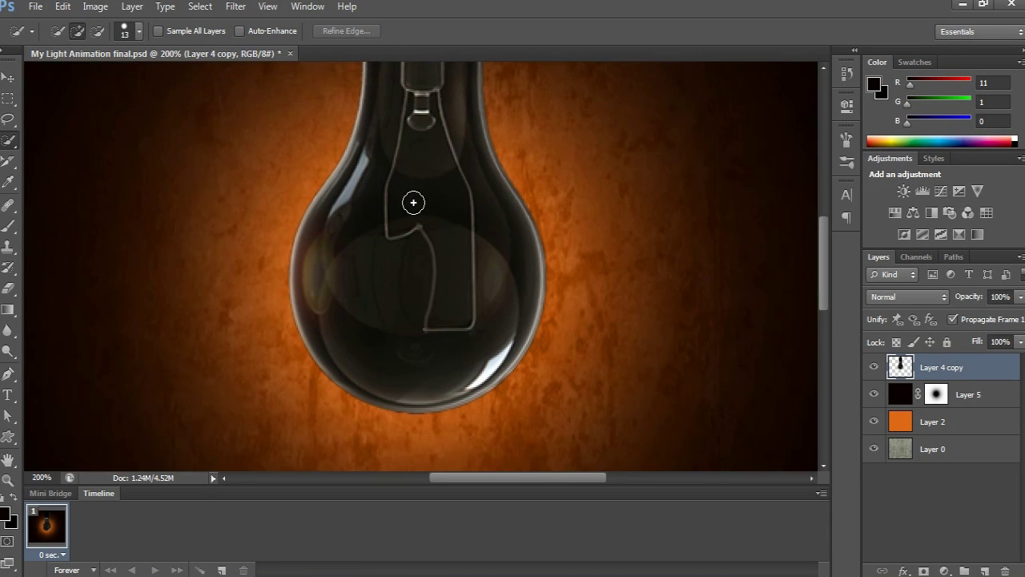
mouse_move(414, 265)
mouse_down()
mouse_move(420, 317)
mouse_move(408, 322)
mouse_move(393, 279)
mouse_move(409, 137)
mouse_move(395, 99)
mouse_move(461, 99)
mouse_up()
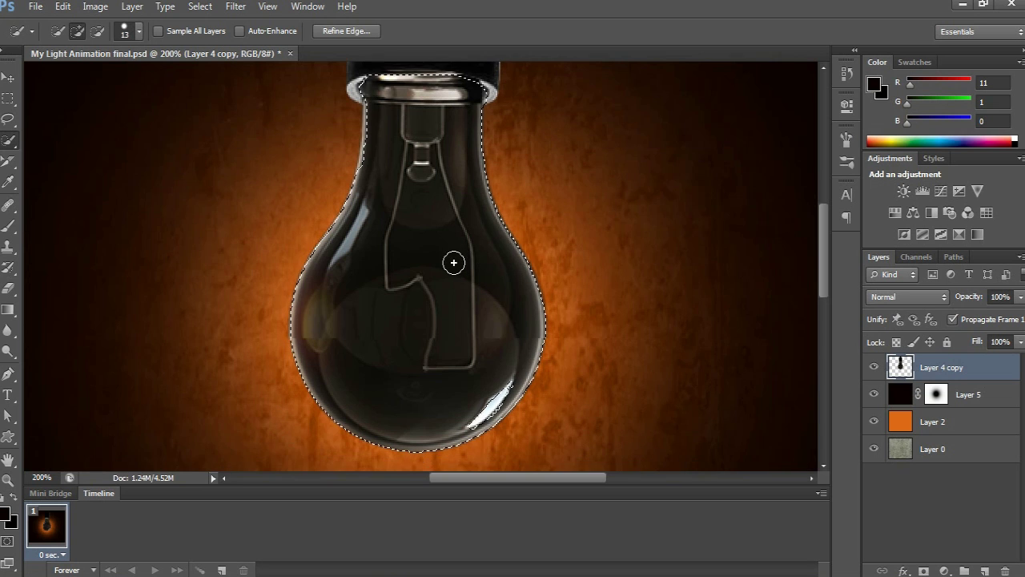
Step: Undo the stray selection along the bulb's bottom and add new empty Layer 6 above Layer 4 copy
scroll(456, 262, down, 1)
drag(511, 374, 503, 372)
key(ctrl+z)
scroll(446, 336, up, 3)
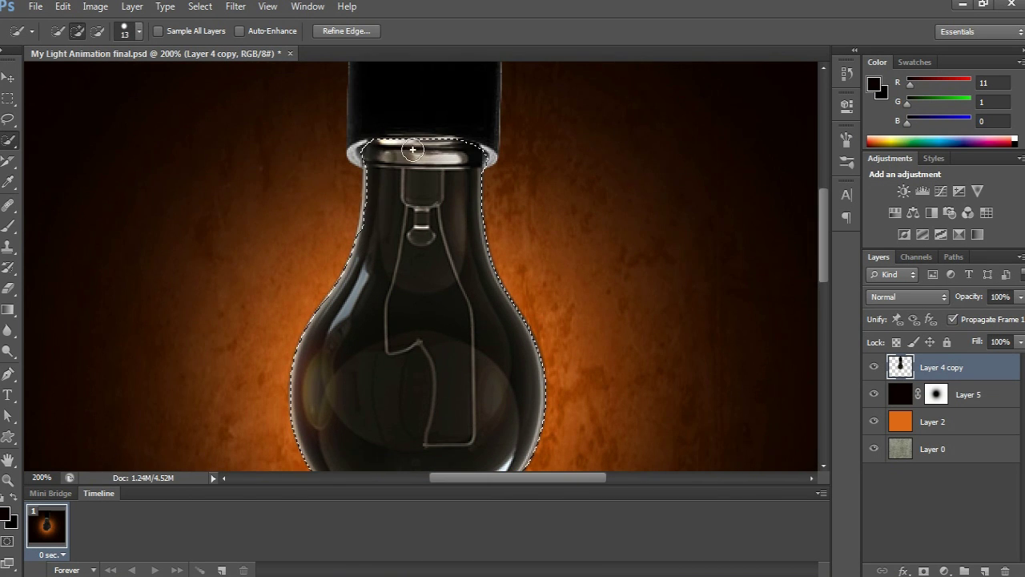
scroll(457, 192, down, 1)
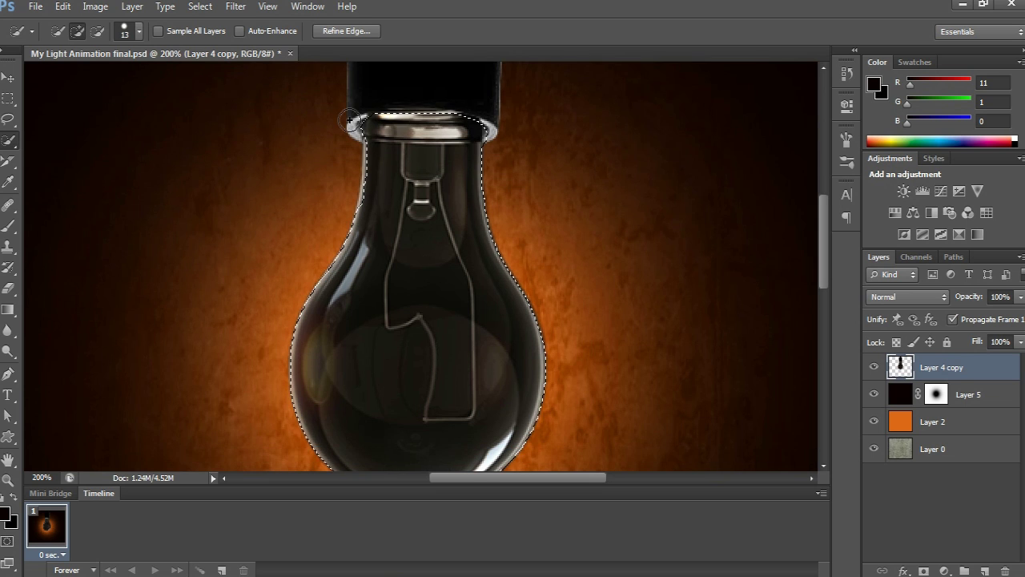
scroll(386, 281, down, 2)
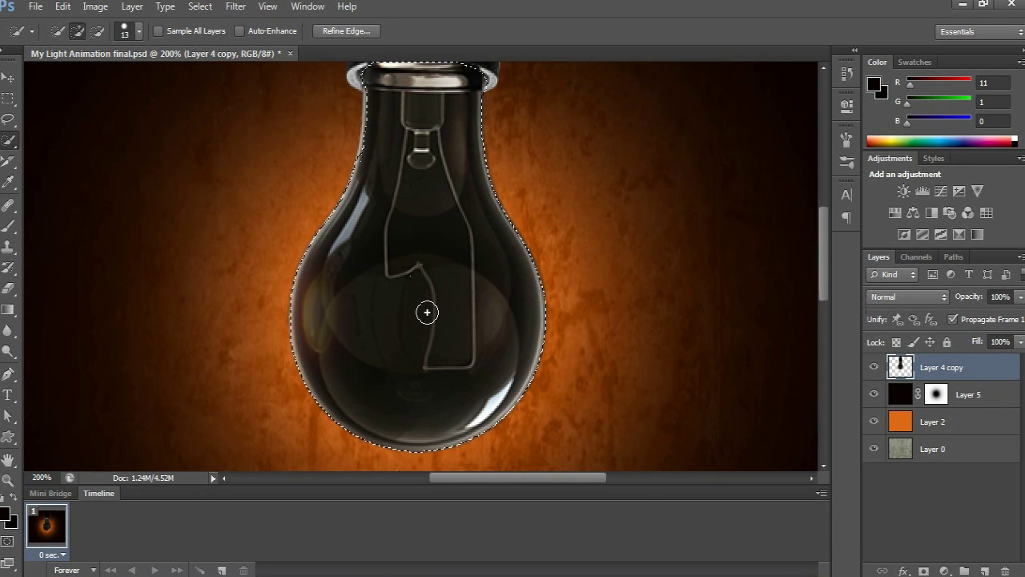
key(ctrl+minus)
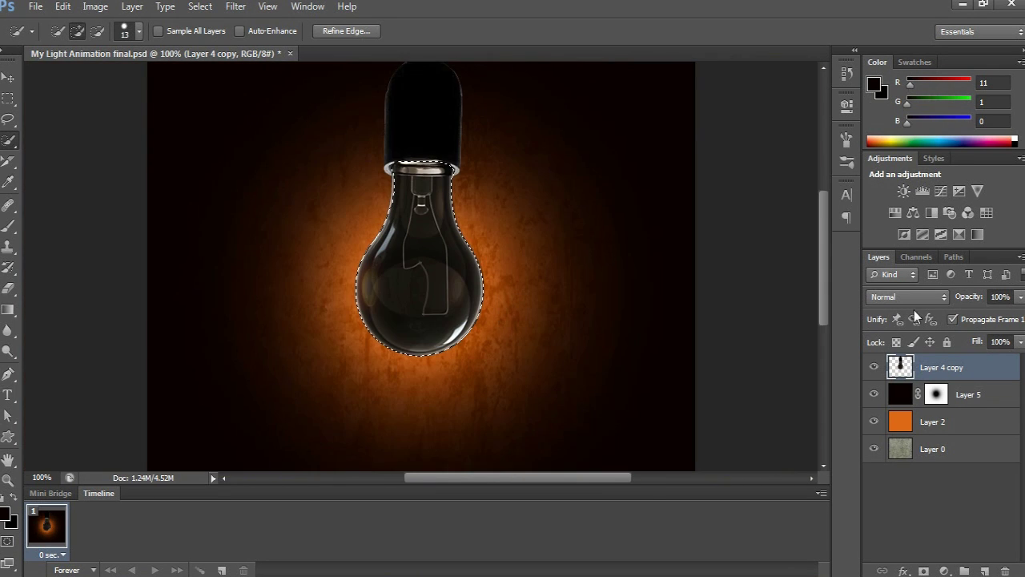
click(984, 570)
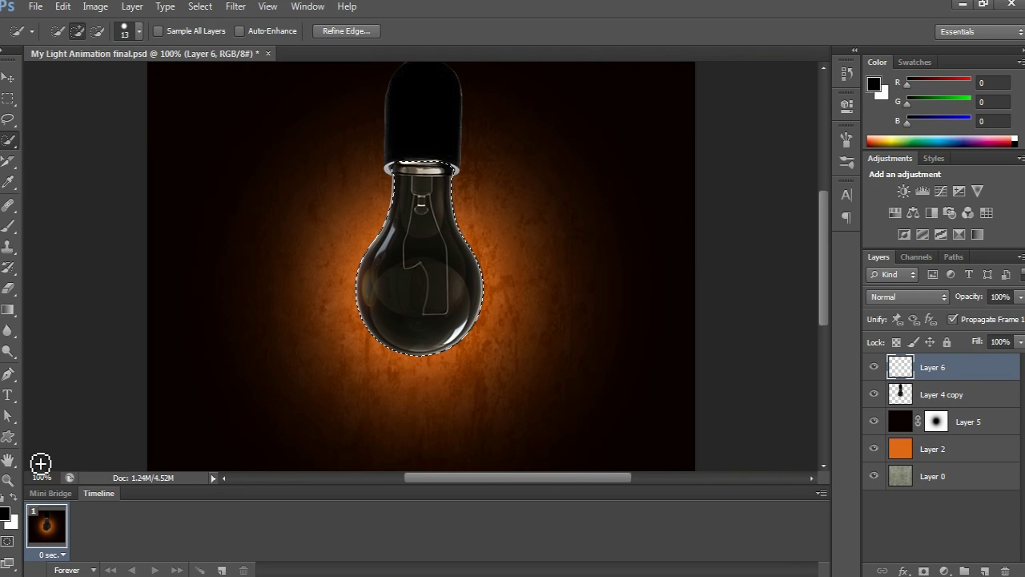
key(x)
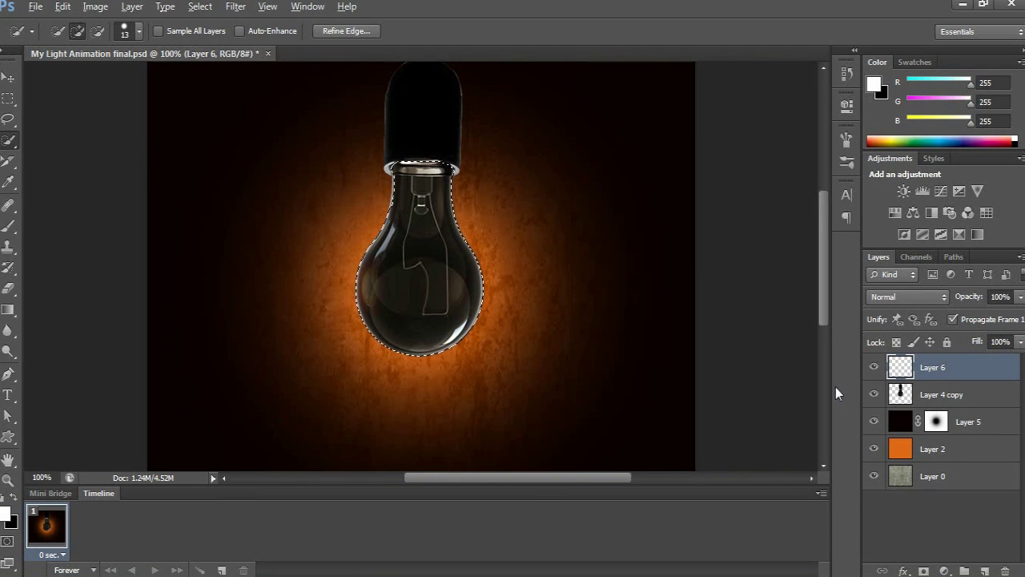
Step: Fill the bulb selection with white on Layer 6 and deselect
key(alt+BackSpace)
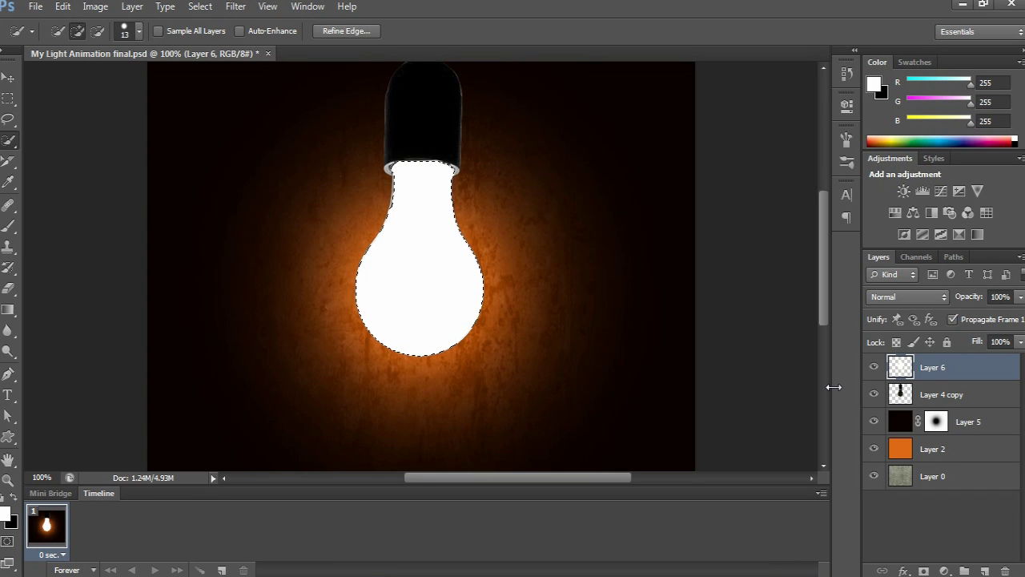
key(ctrl+d)
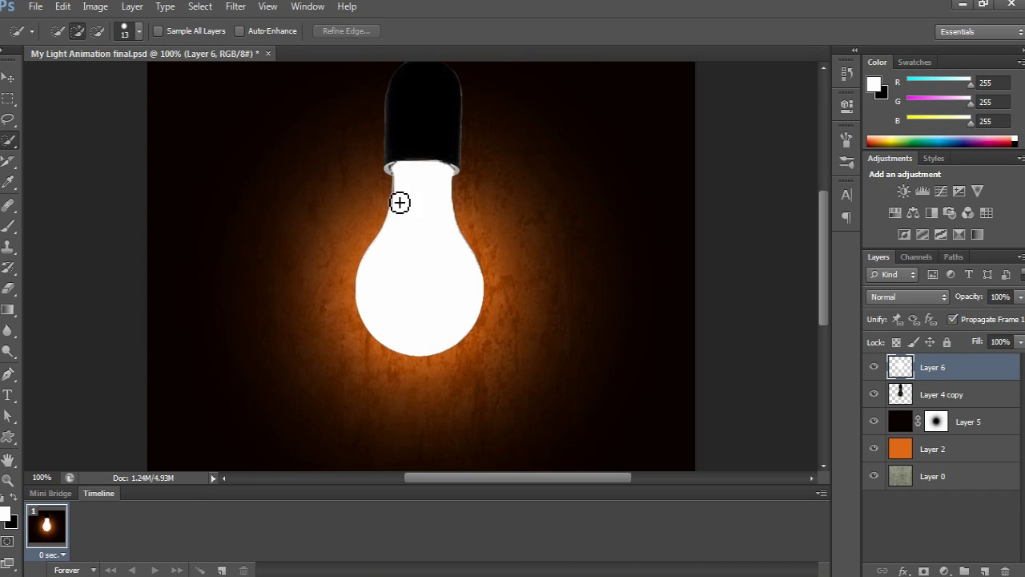
scroll(409, 211, up, 3)
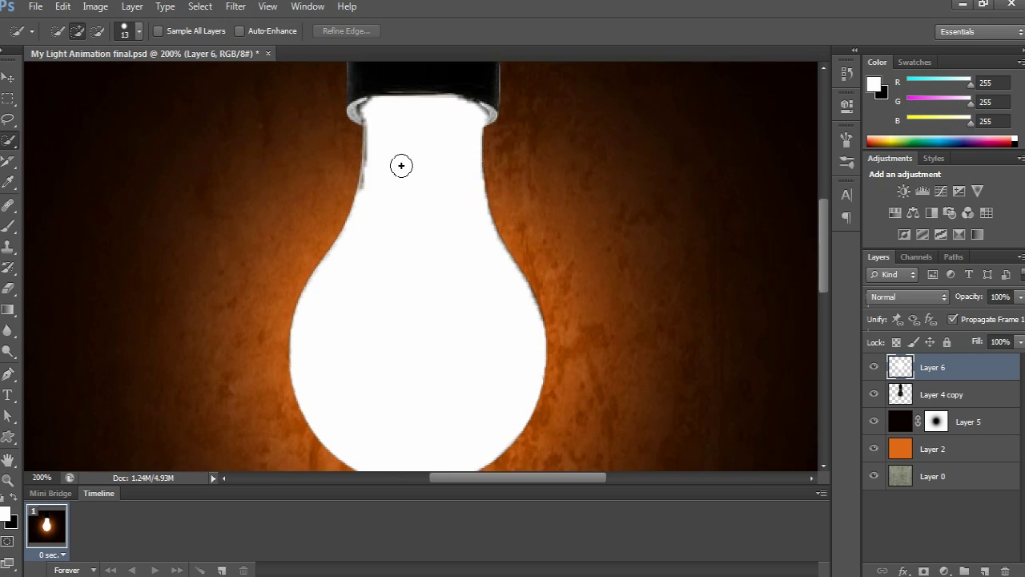
scroll(373, 172, up, 3)
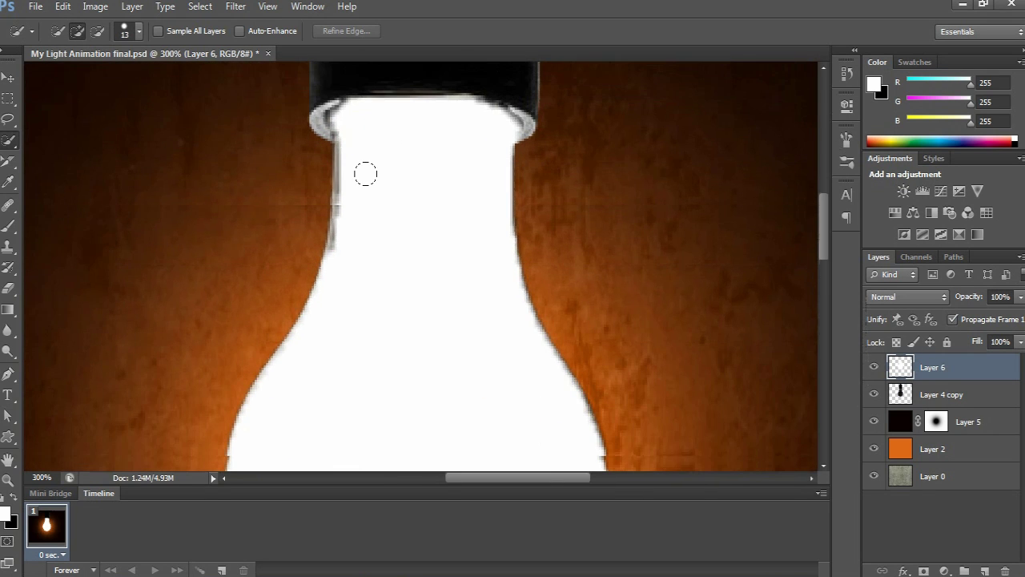
Step: Paint the neck's left grey rim solid white with the brush at 100% opacity
ctrl+click(889, 369)
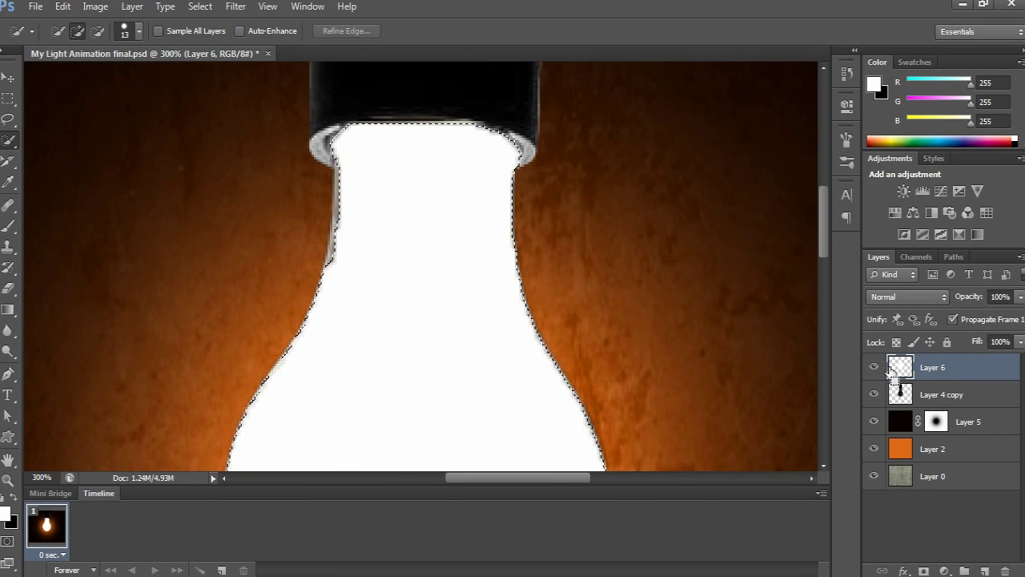
mouse_move(339, 162)
mouse_down()
mouse_move(336, 296)
mouse_move(339, 229)
mouse_up()
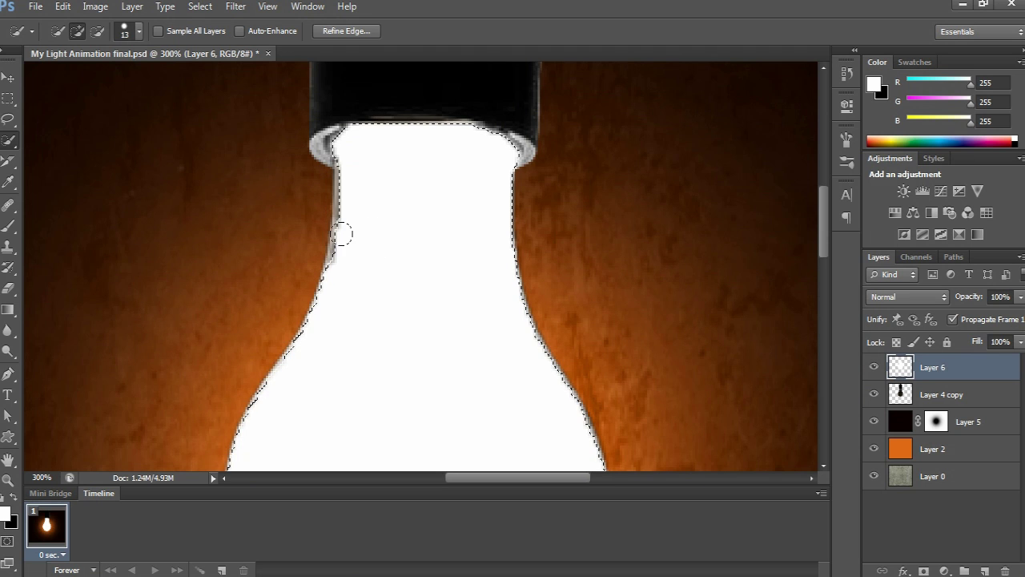
key(ctrl+d)
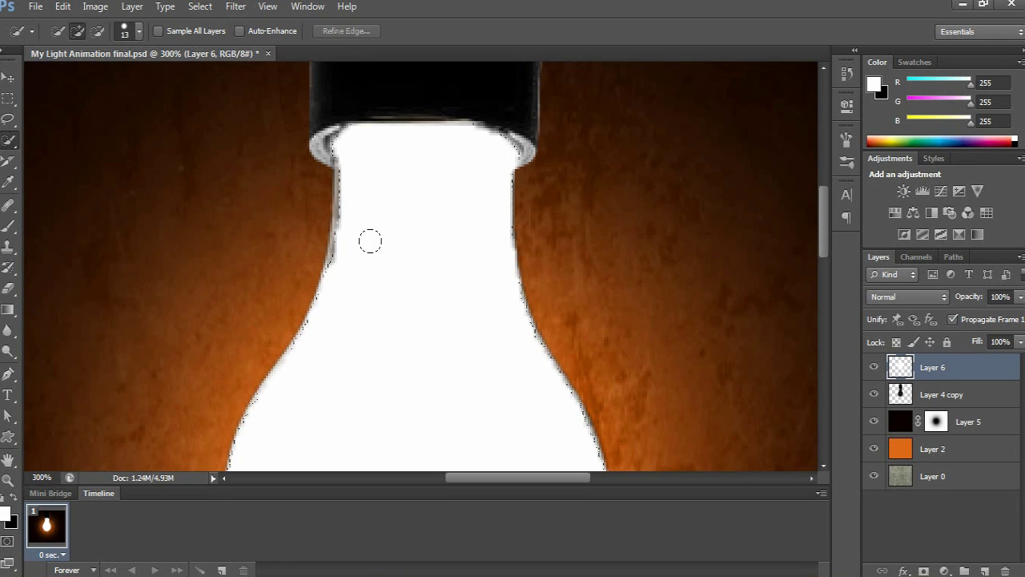
key(b)
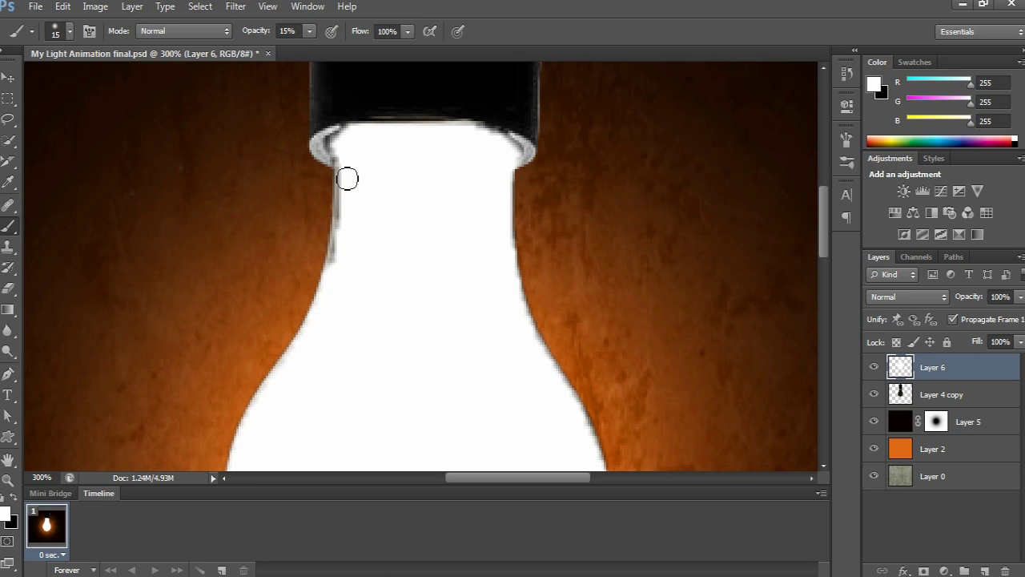
drag(343, 164, 346, 196)
key(0)
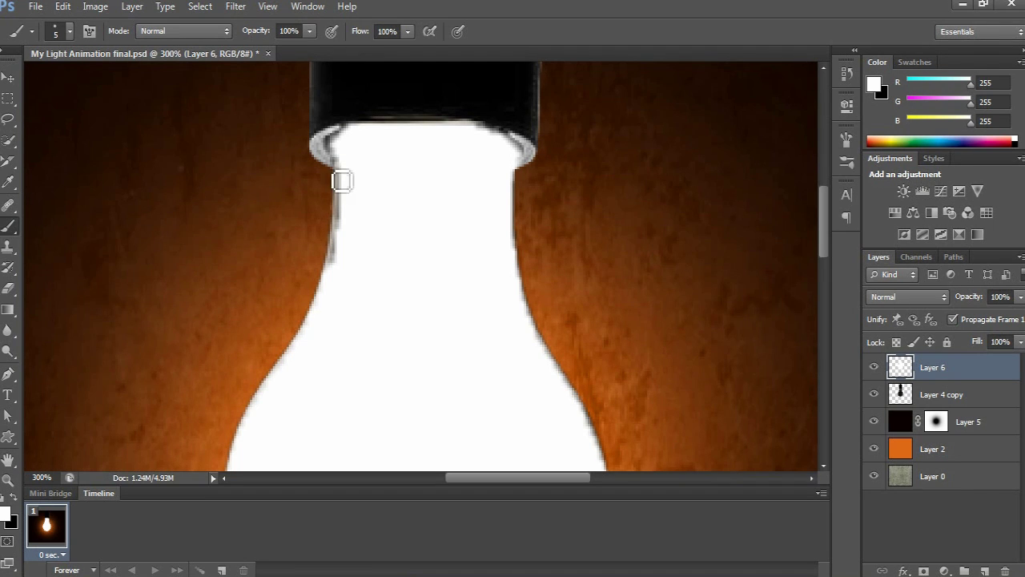
mouse_move(347, 202)
mouse_down()
mouse_move(347, 185)
mouse_move(342, 270)
mouse_move(388, 300)
mouse_up()
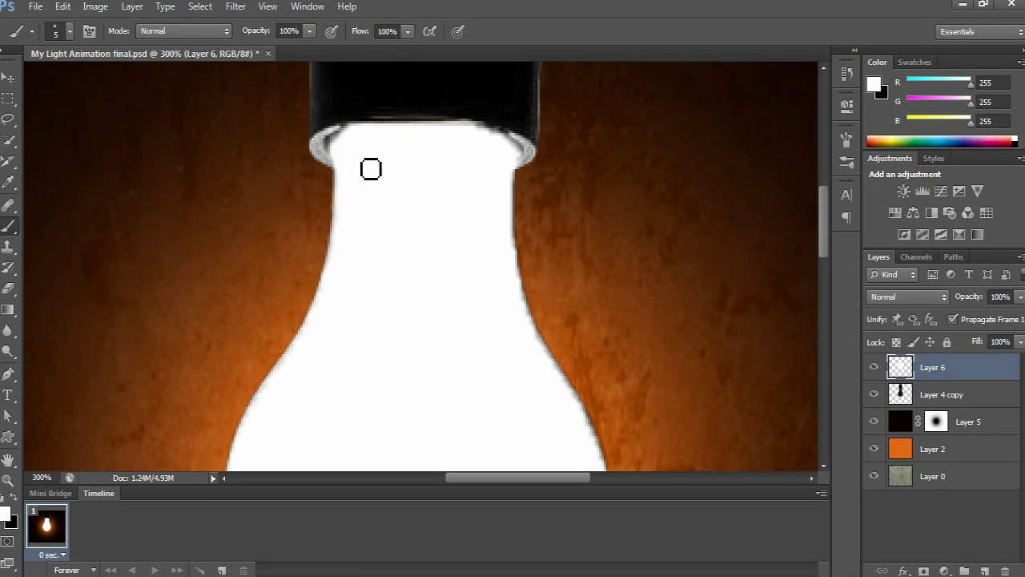
Step: Paint white over the grey ring on the neck's right and inspect the bulb up to 300%
scroll(449, 160, down, 1)
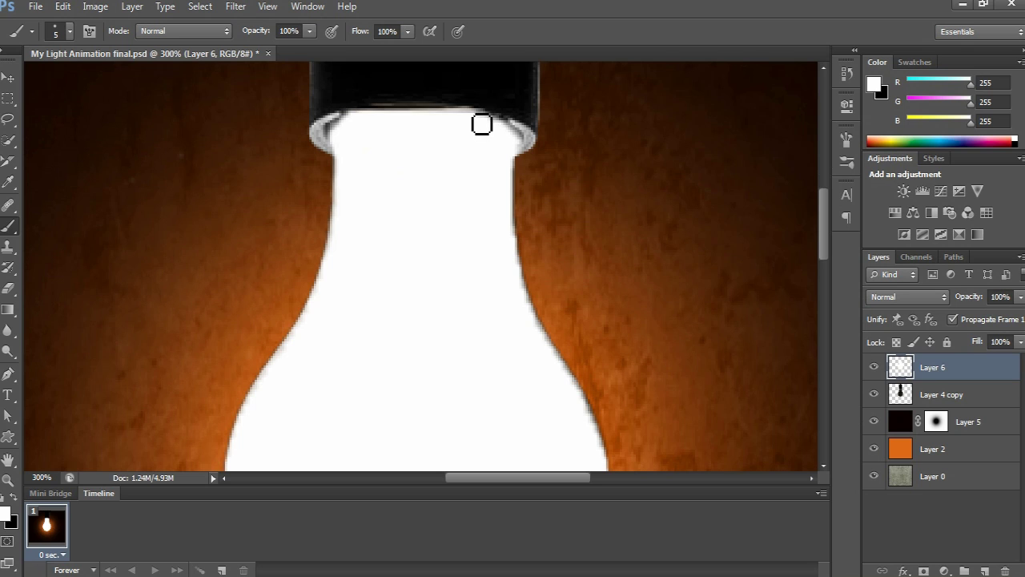
drag(482, 123, 527, 149)
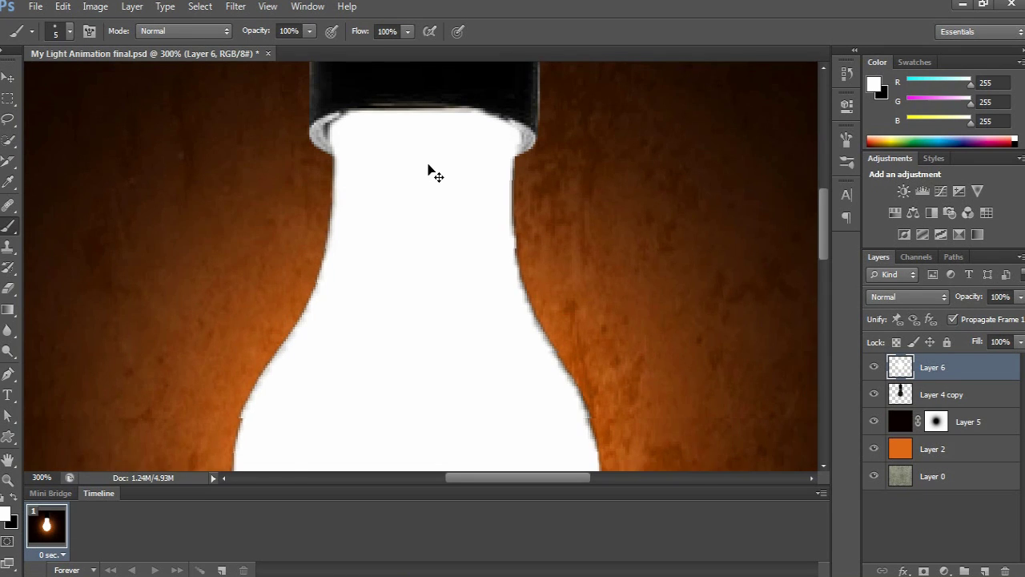
key(ctrl+minus)
key(ctrl+minus)
key(ctrl+minus)
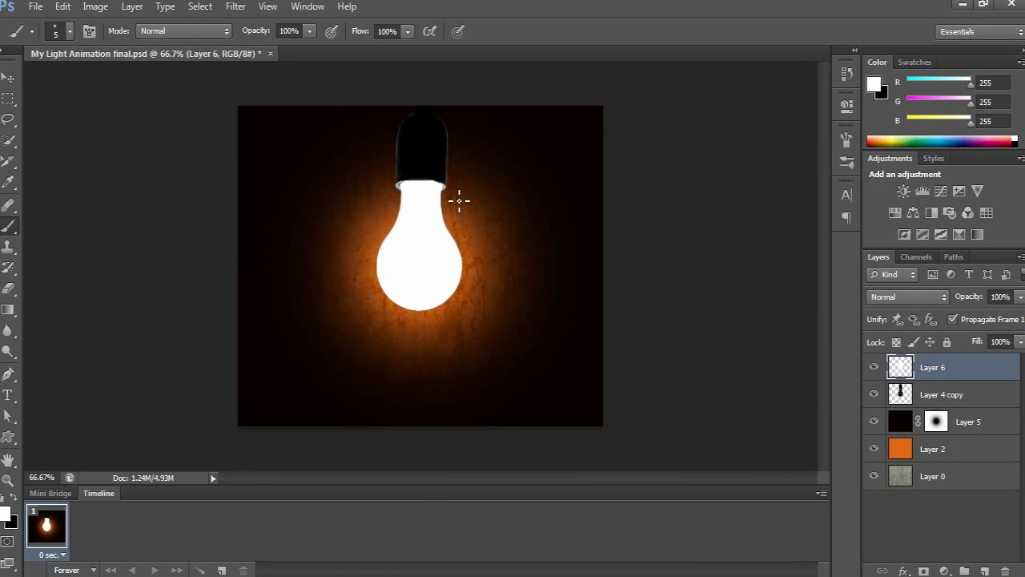
key(v)
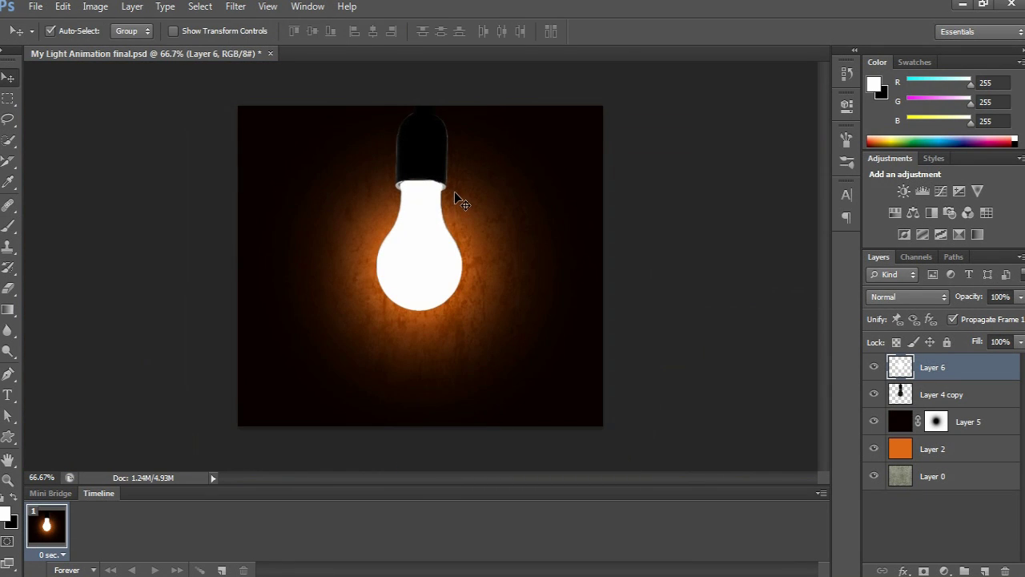
key(ctrl+plus)
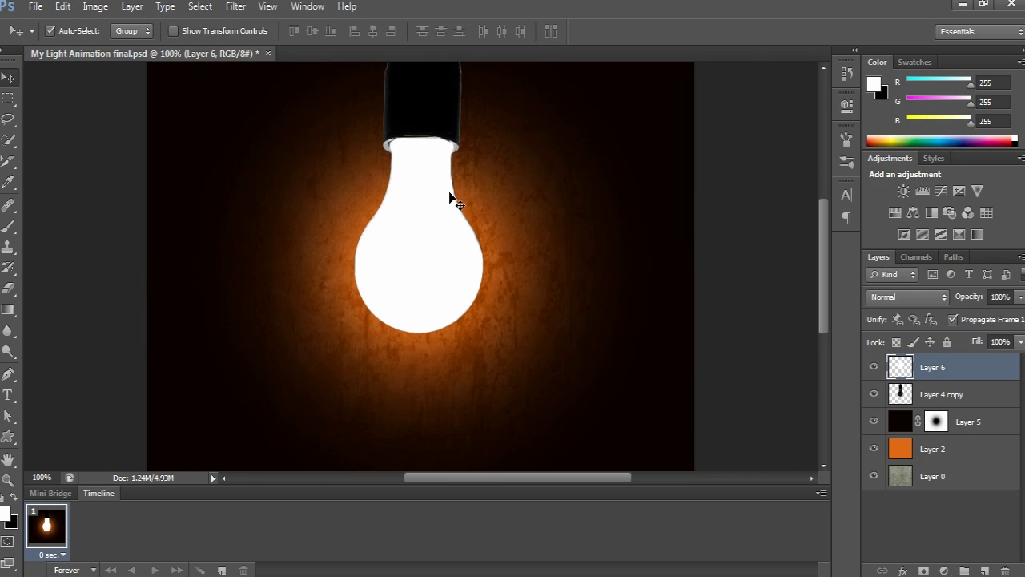
key(ctrl+plus)
key(ctrl+plus)
scroll(572, 217, up, 3)
key(b)
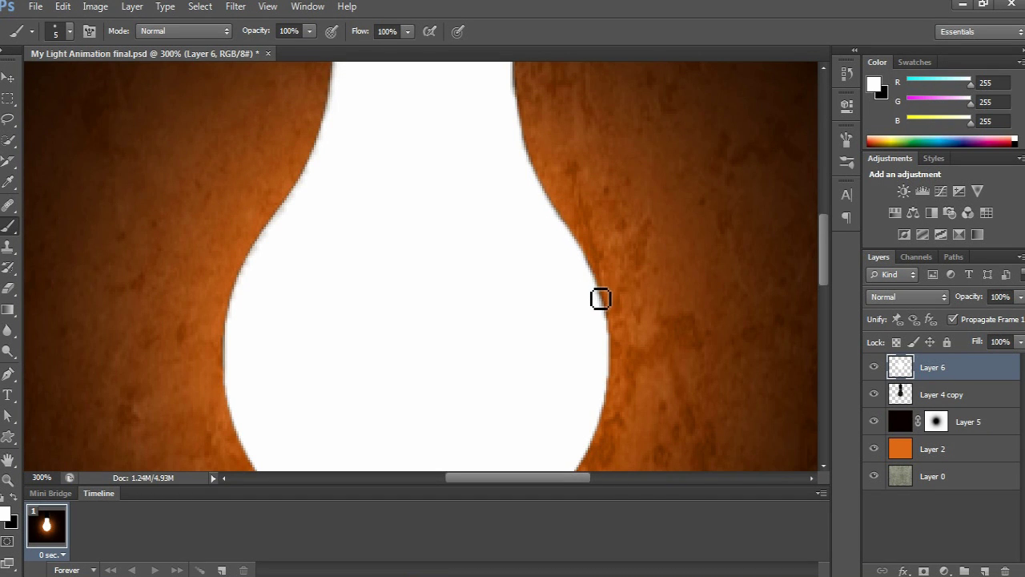
scroll(540, 287, down, 2)
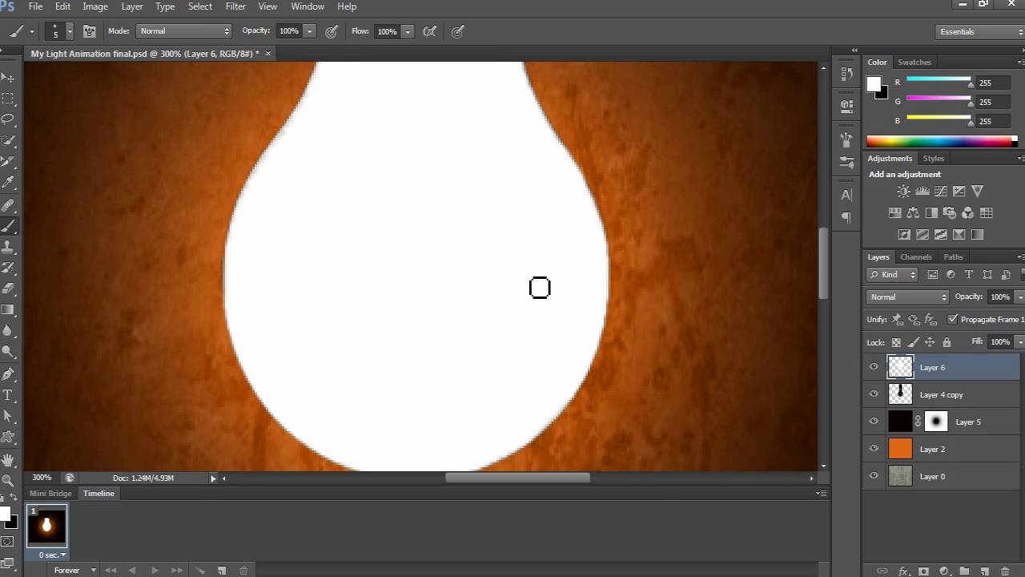
scroll(535, 286, down, 3)
scroll(405, 263, up, 6)
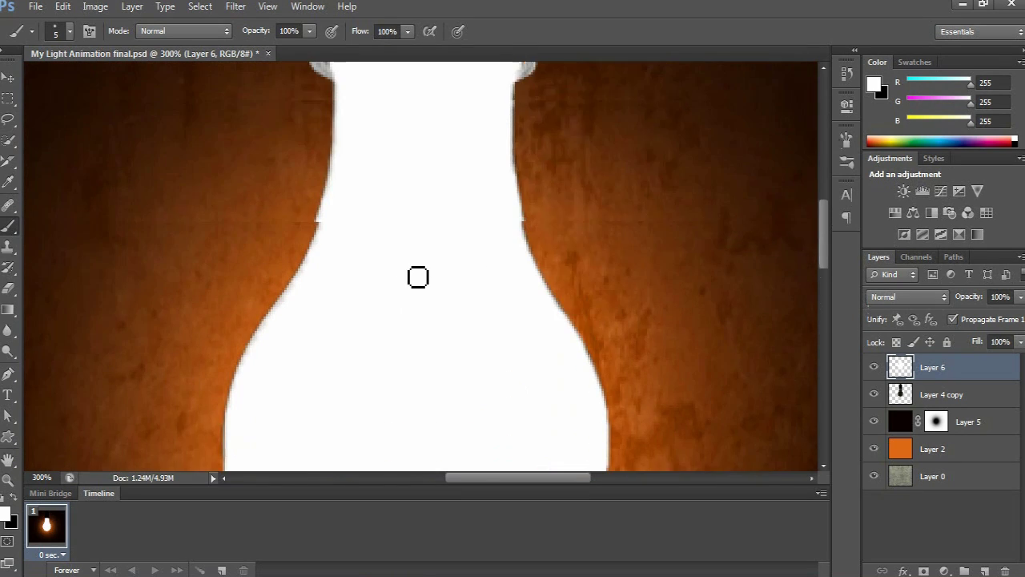
key(ctrl+minus)
key(ctrl+minus)
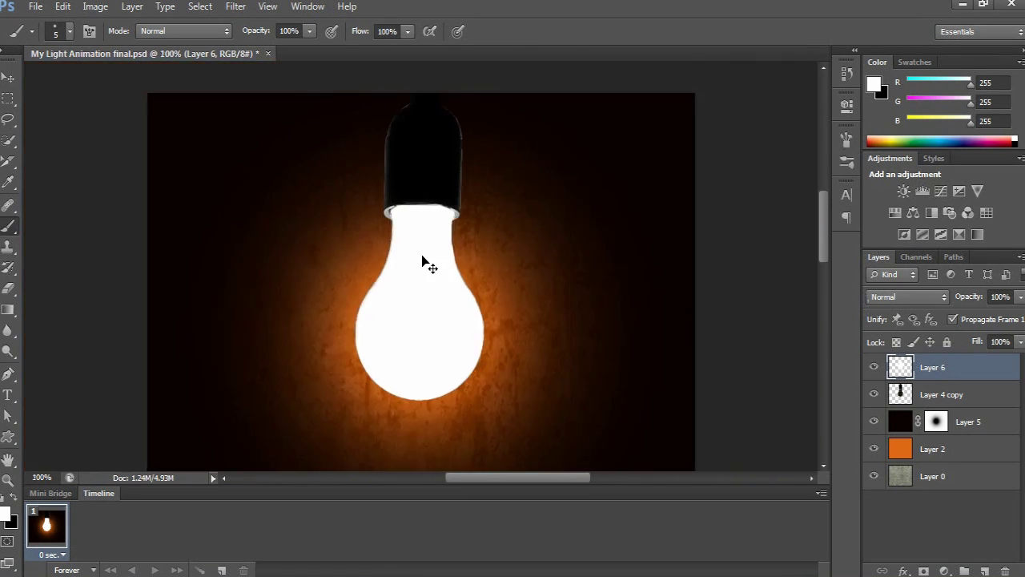
key(v)
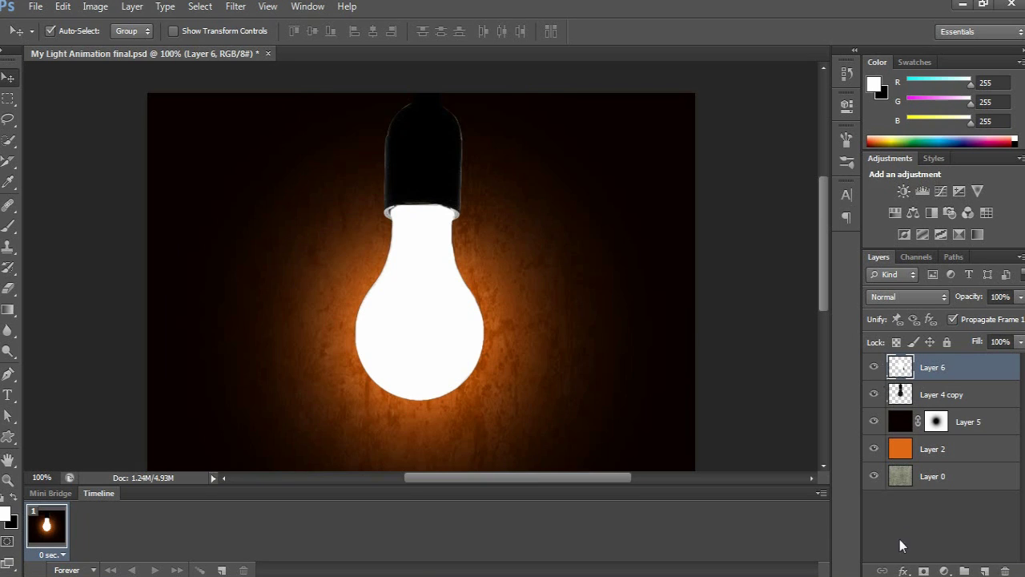
Step: Add an Outer Glow to Layer 6 with 68 px size and 73% opacity
click(904, 571)
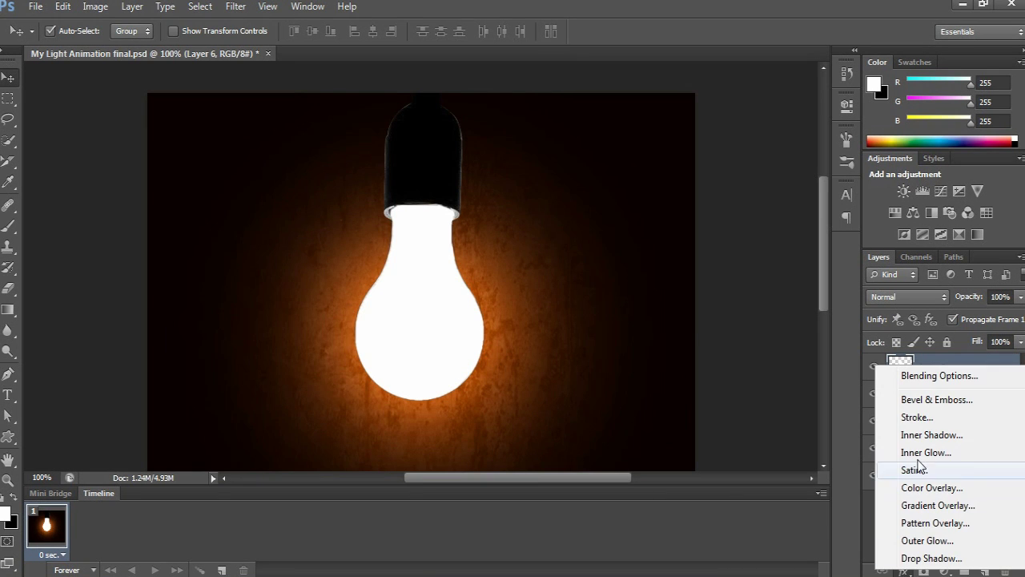
click(926, 540)
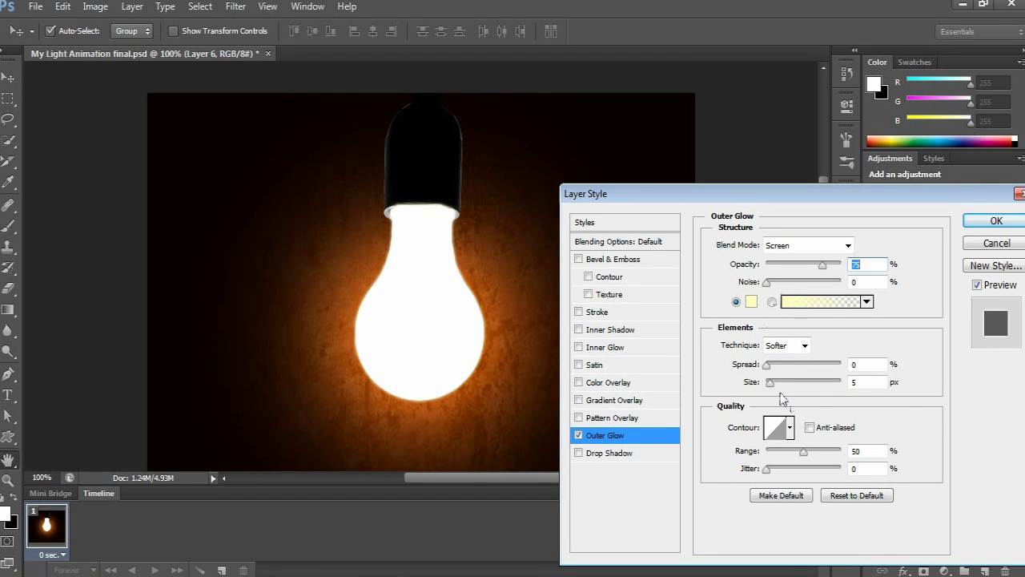
drag(769, 385, 790, 384)
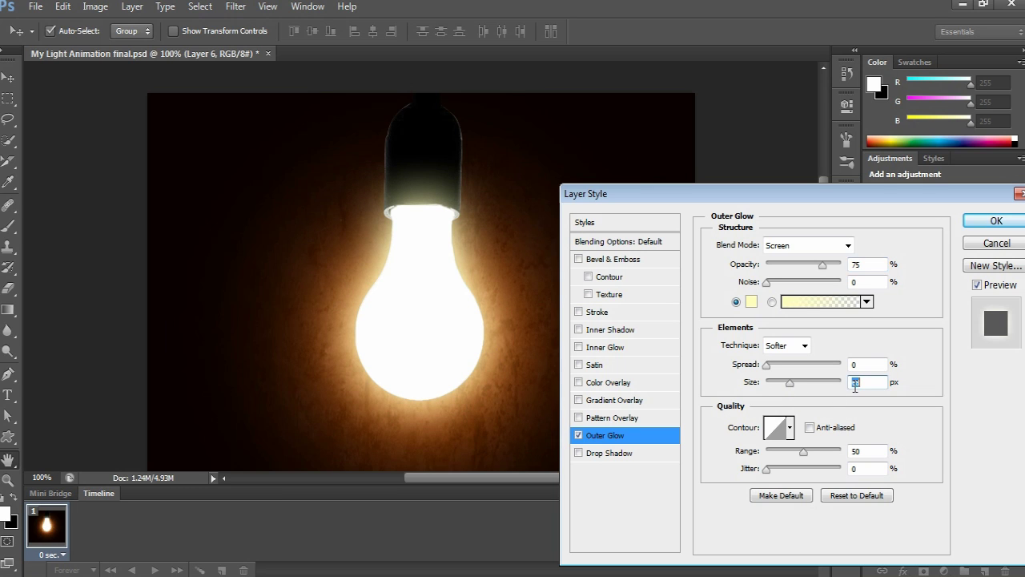
click(865, 265)
text(73)
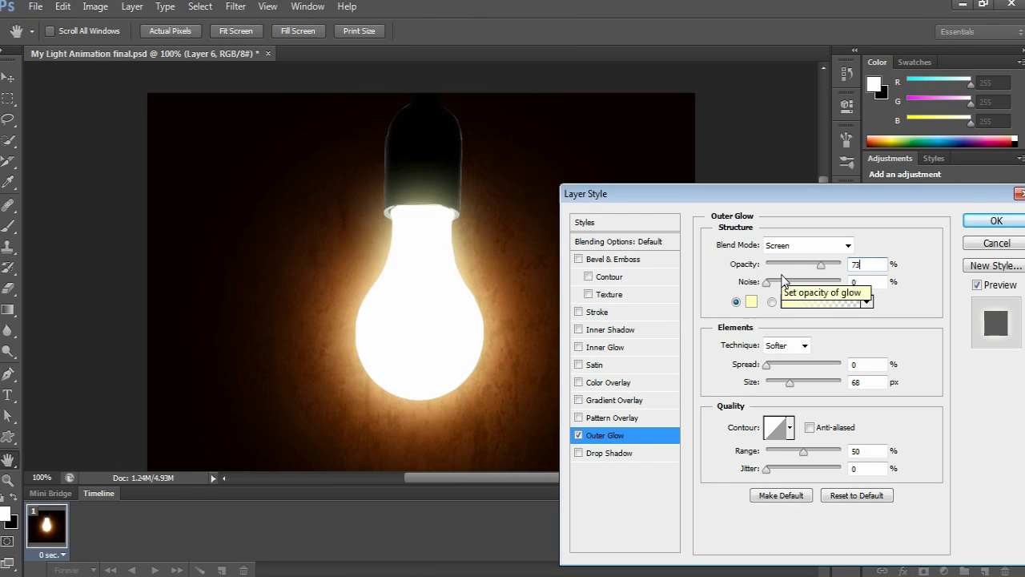
drag(817, 195, 854, 236)
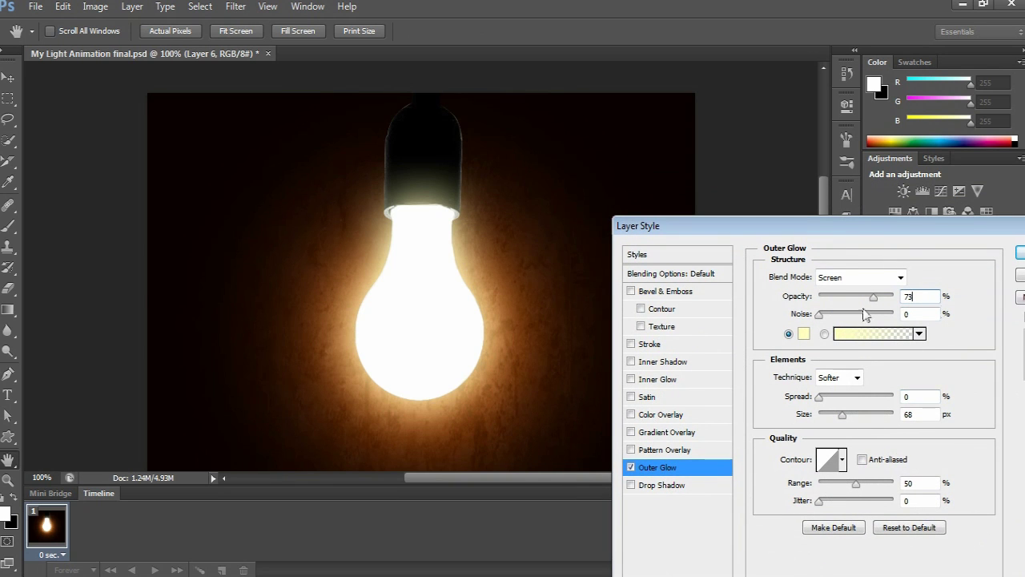
drag(943, 236, 863, 225)
click(979, 248)
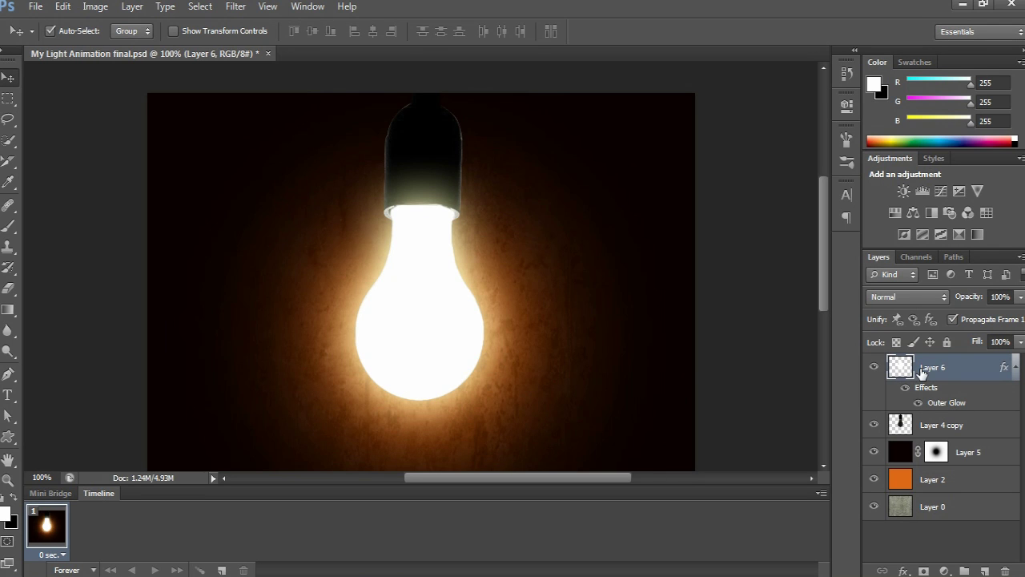
click(132, 10)
Step: Separate Layer 6's Outer Glow onto its own layer and compare it against the white fill
mouse_move(150, 96)
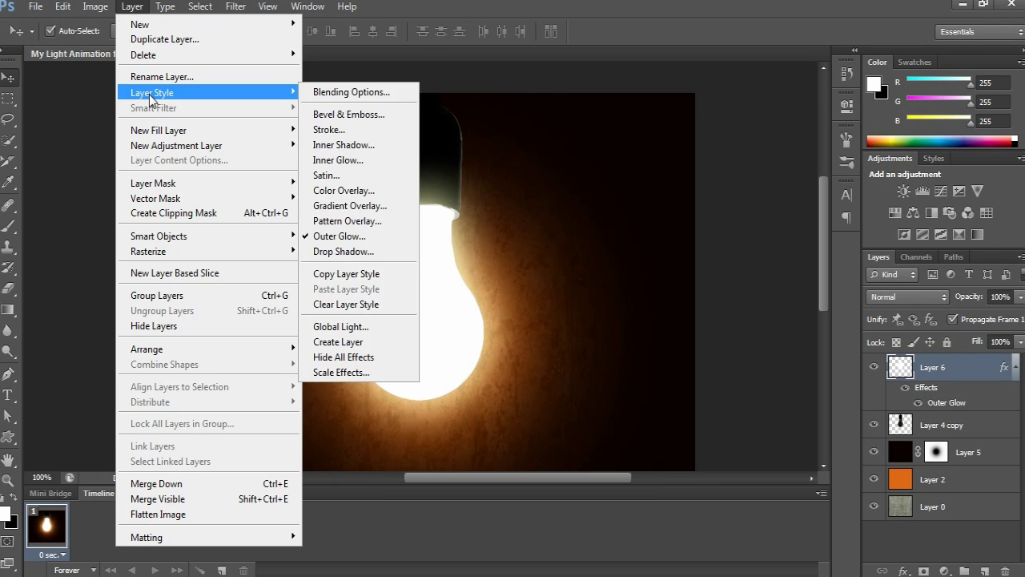
click(354, 344)
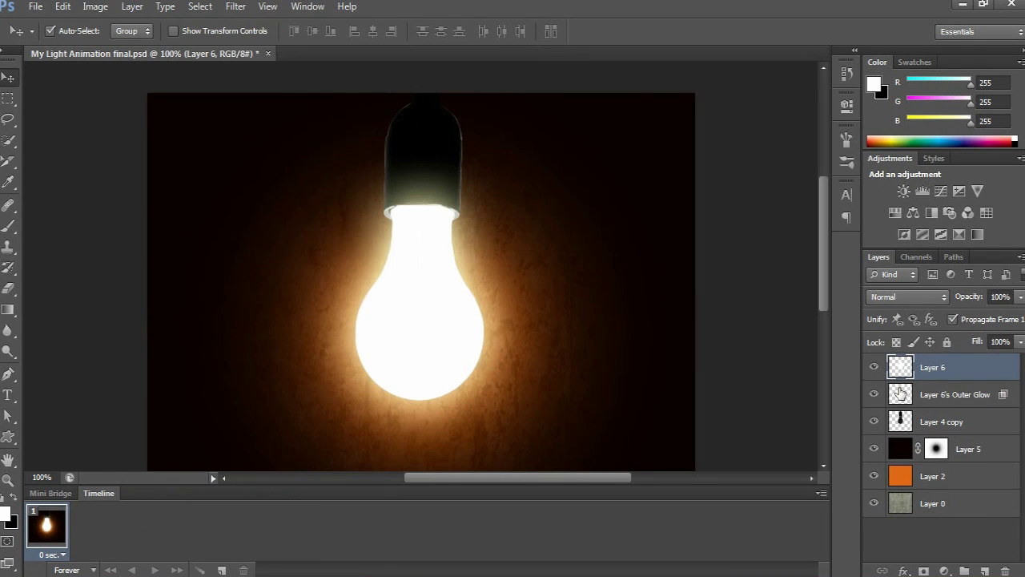
click(874, 367)
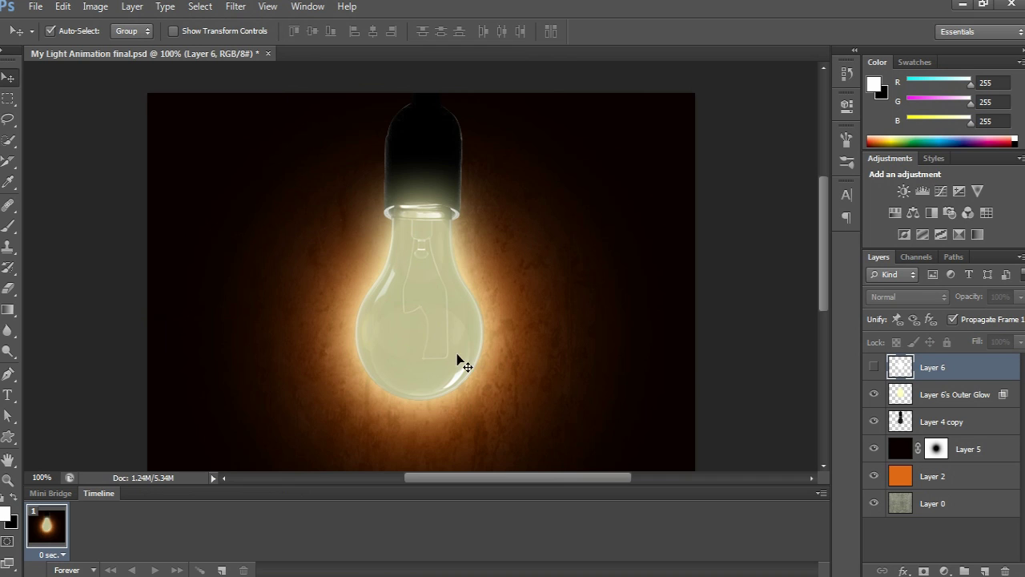
click(873, 367)
click(873, 397)
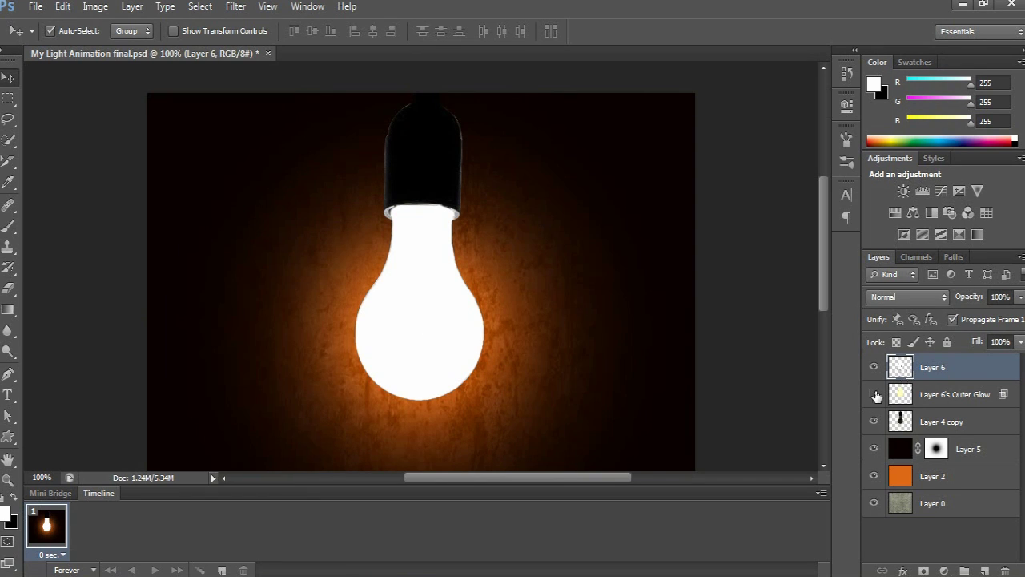
click(874, 395)
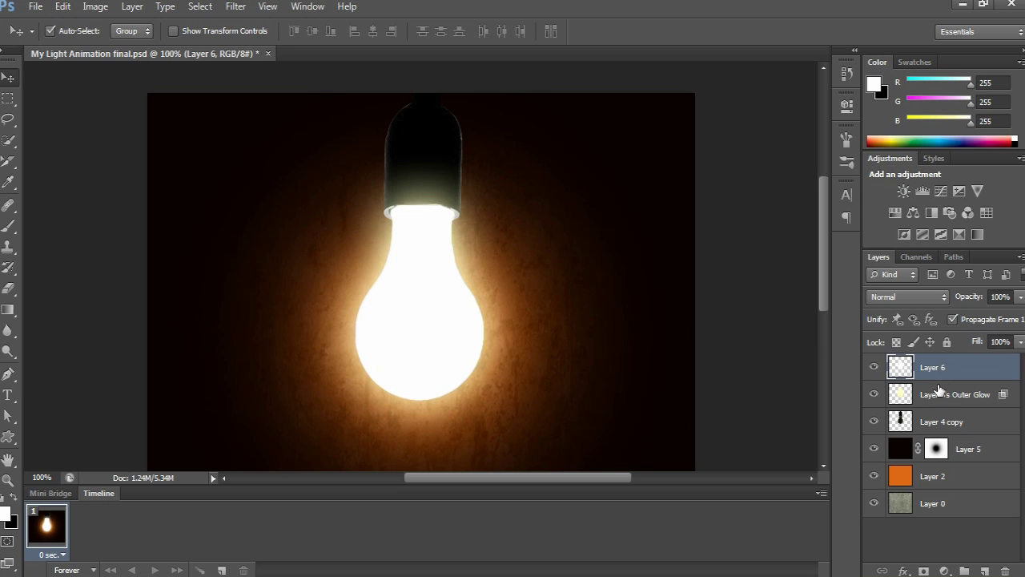
Step: Mask the glow layer and brush it off the socket, softly at 24% opacity beside the neck
click(938, 392)
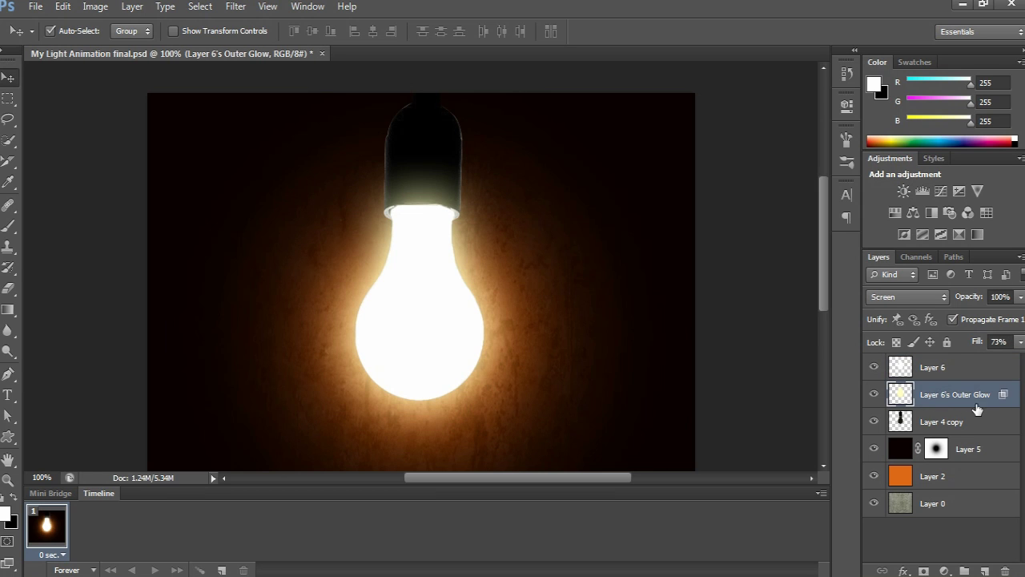
click(925, 571)
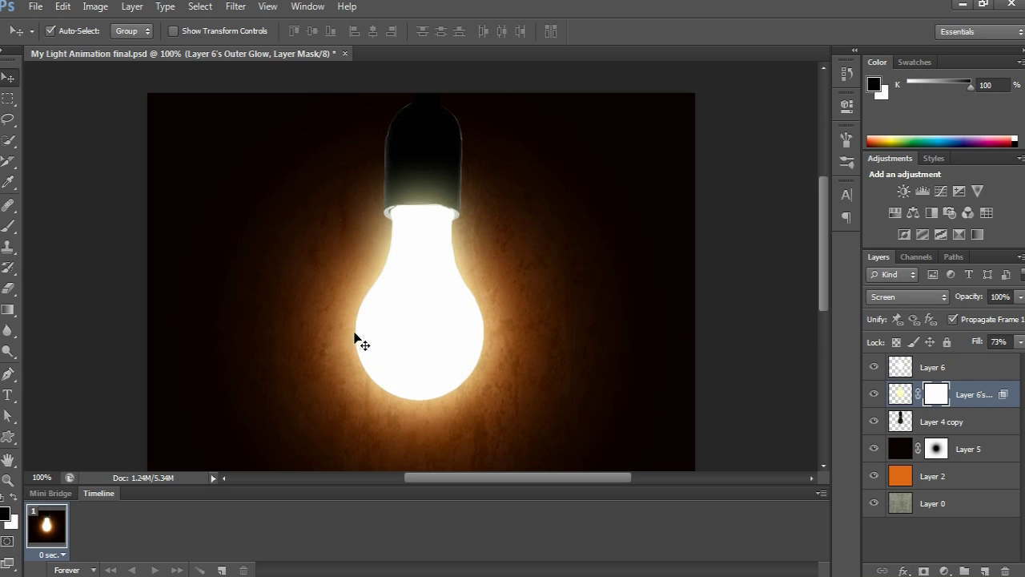
key(b)
key(bracketright)
key(bracketright)
key(bracketright)
key(bracketright)
key(bracketright)
key(bracketright)
key(bracketright)
key(bracketright)
key(bracketright)
mouse_move(367, 168)
mouse_down()
mouse_move(472, 169)
mouse_move(483, 178)
mouse_move(475, 212)
mouse_up()
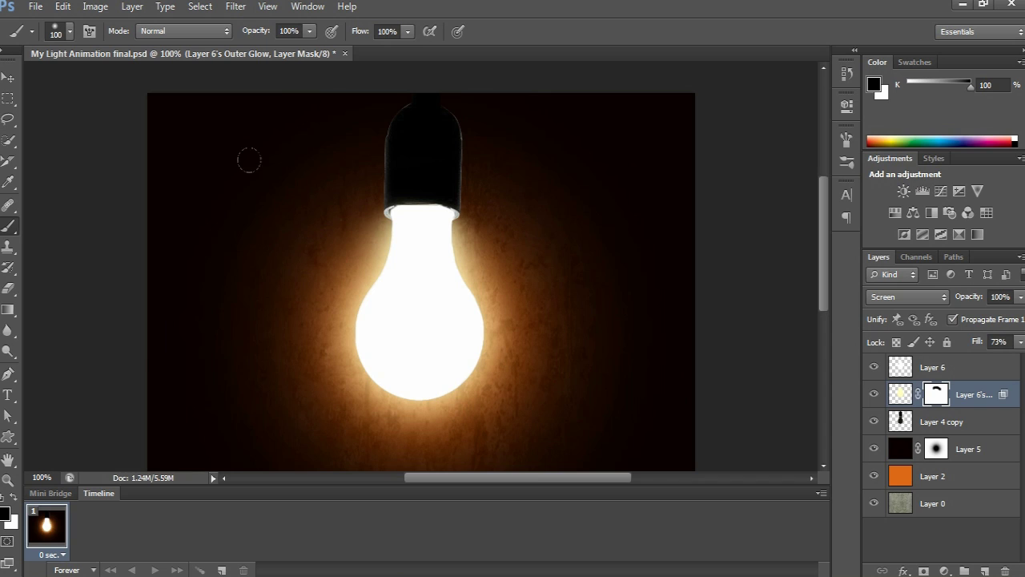
click(309, 32)
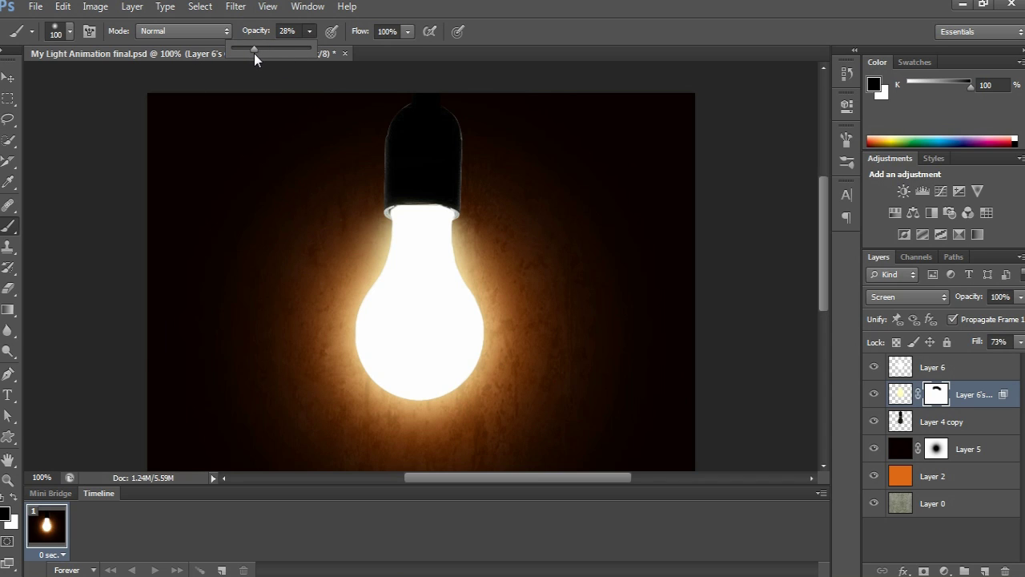
click(350, 189)
drag(434, 200, 455, 197)
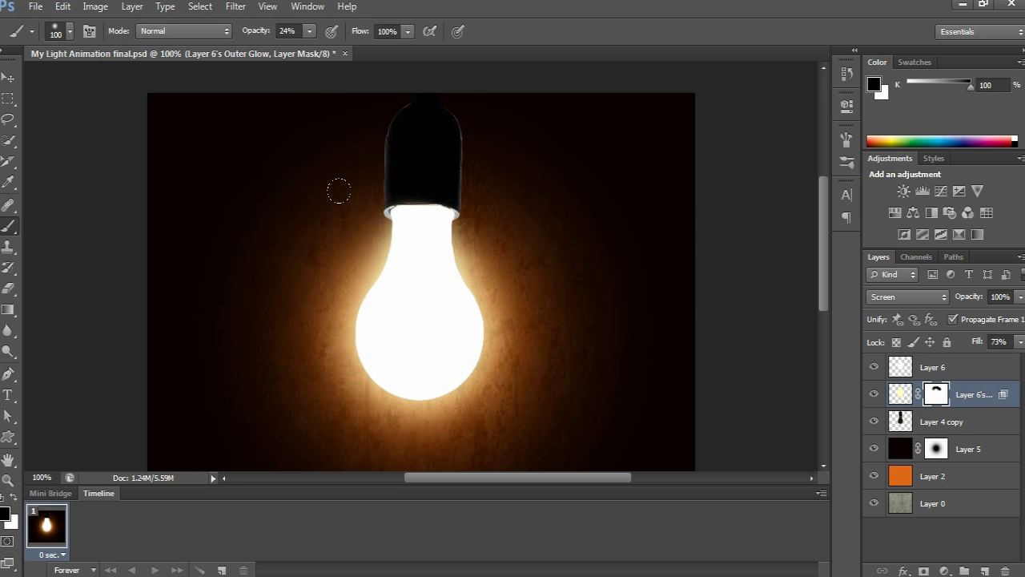
key(v)
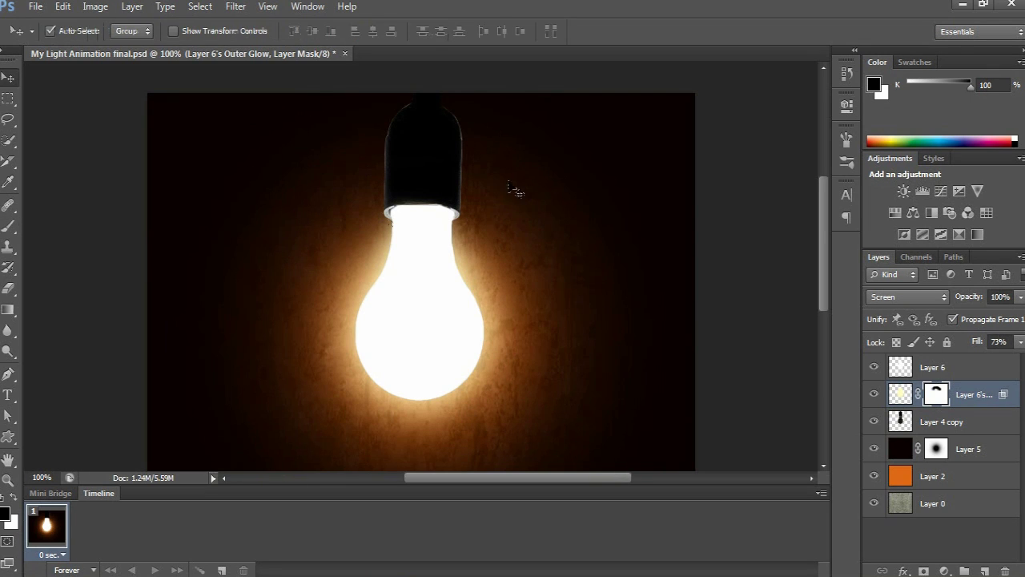
Step: Add a mask to Layer 6 and brush black along the socket's lower rim
click(943, 371)
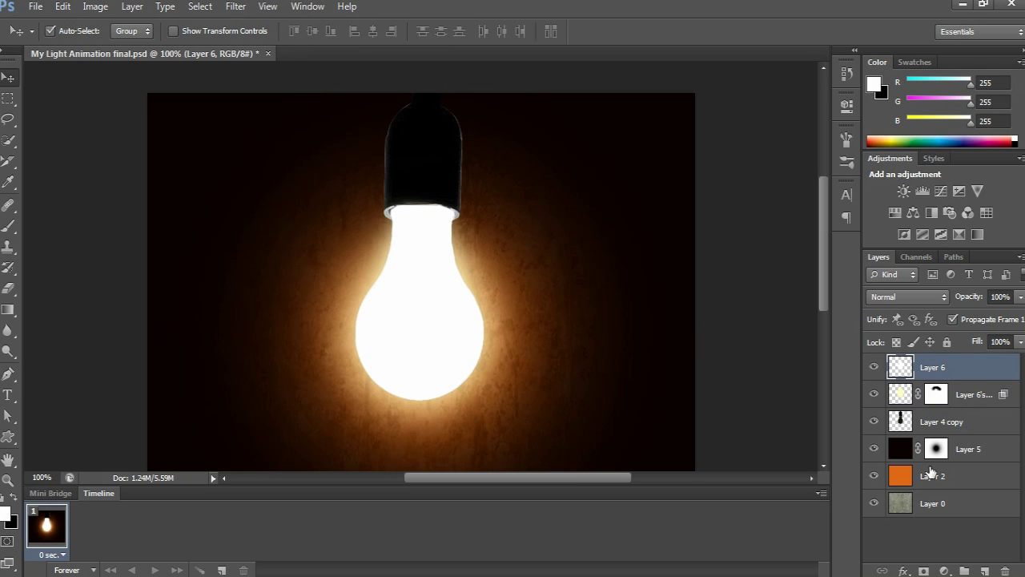
click(923, 570)
key(x)
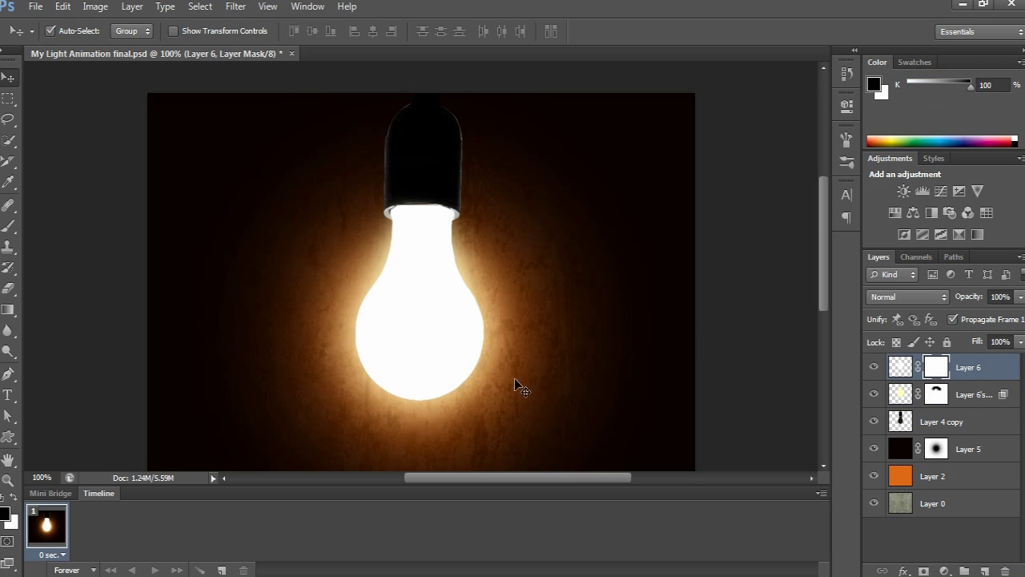
key(b)
drag(363, 172, 416, 167)
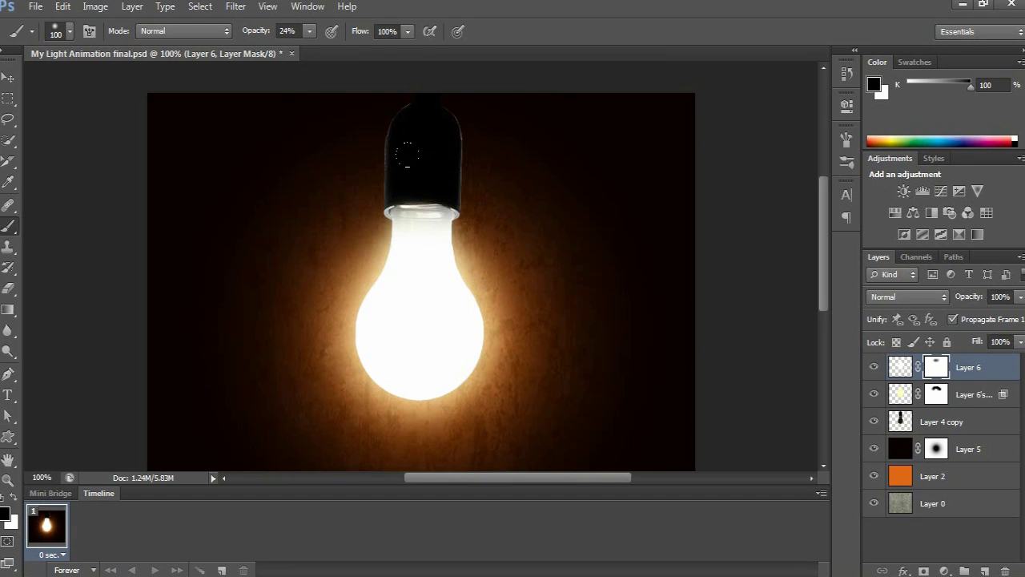
key(v)
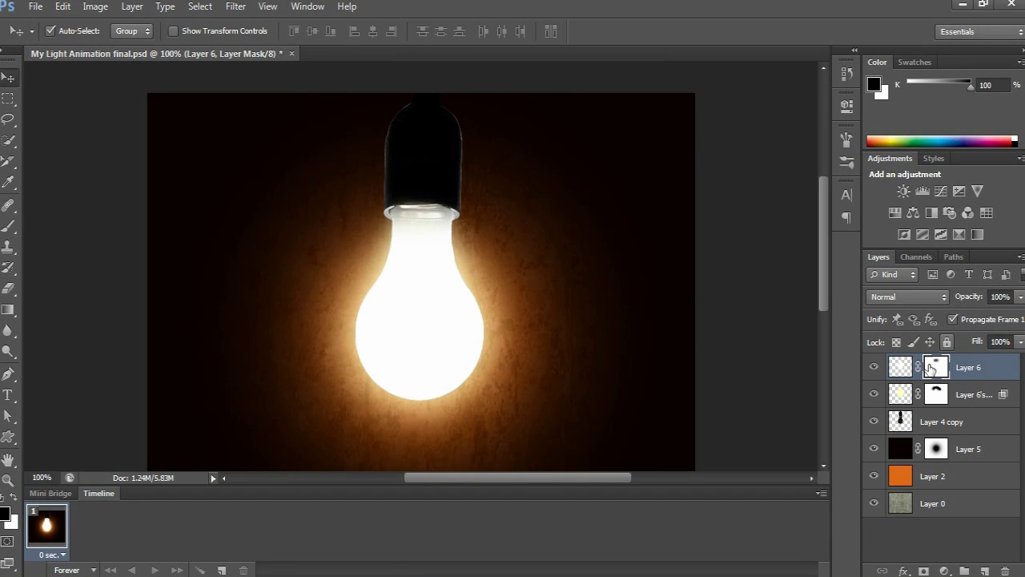
Step: Set Layer 6 to Overlay blend mode at 60% opacity
click(894, 297)
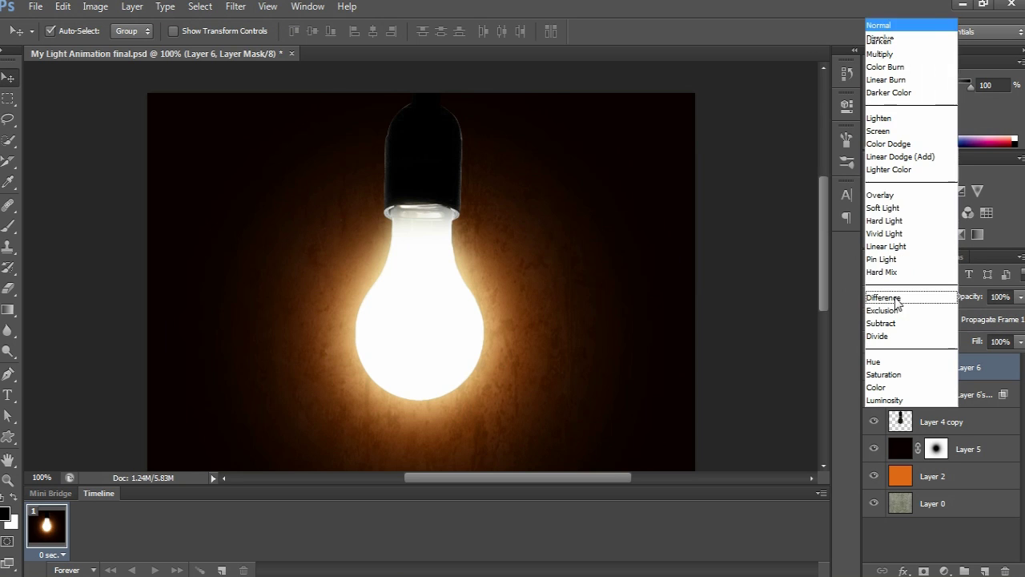
click(884, 197)
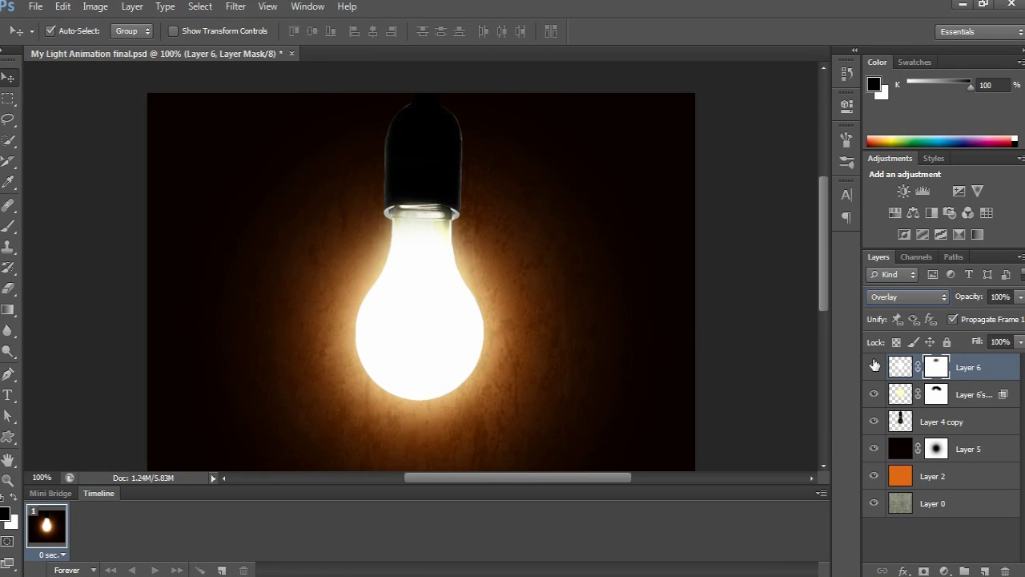
click(957, 297)
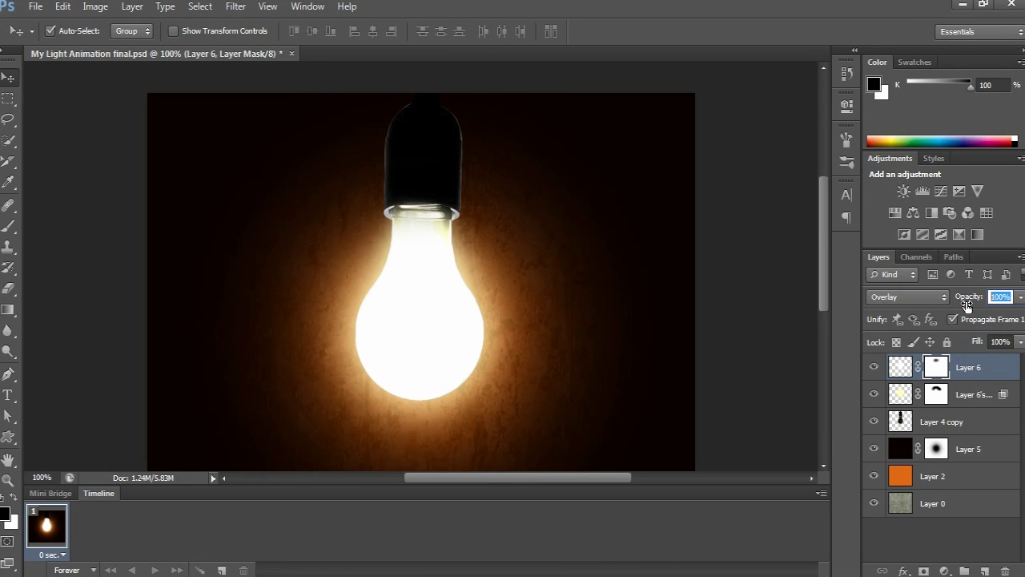
text(60)
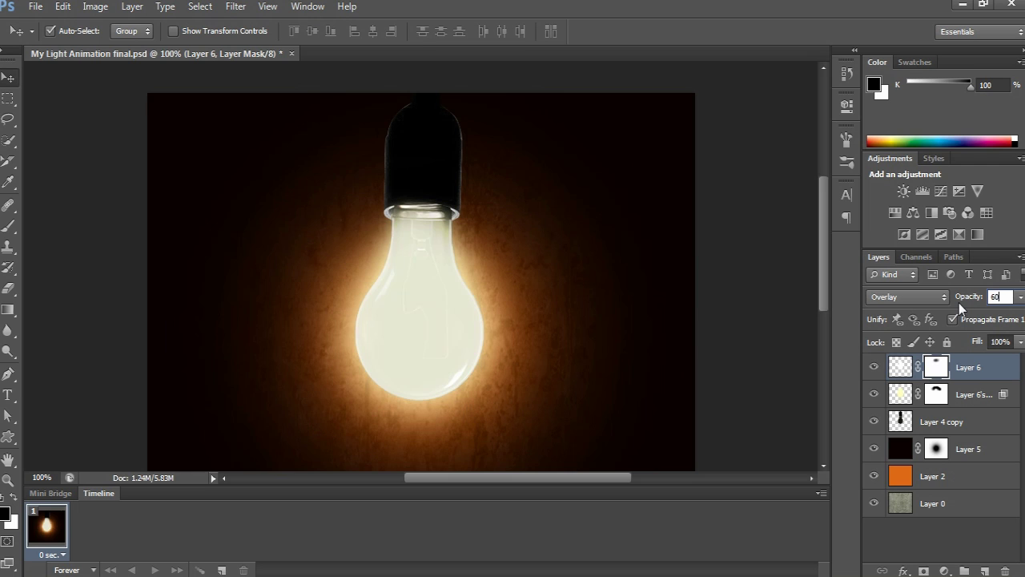
key(Return)
Step: Paint a white highlight streak down the bulb on new Layer 7 with a small full-opacity brush
click(985, 570)
key(x)
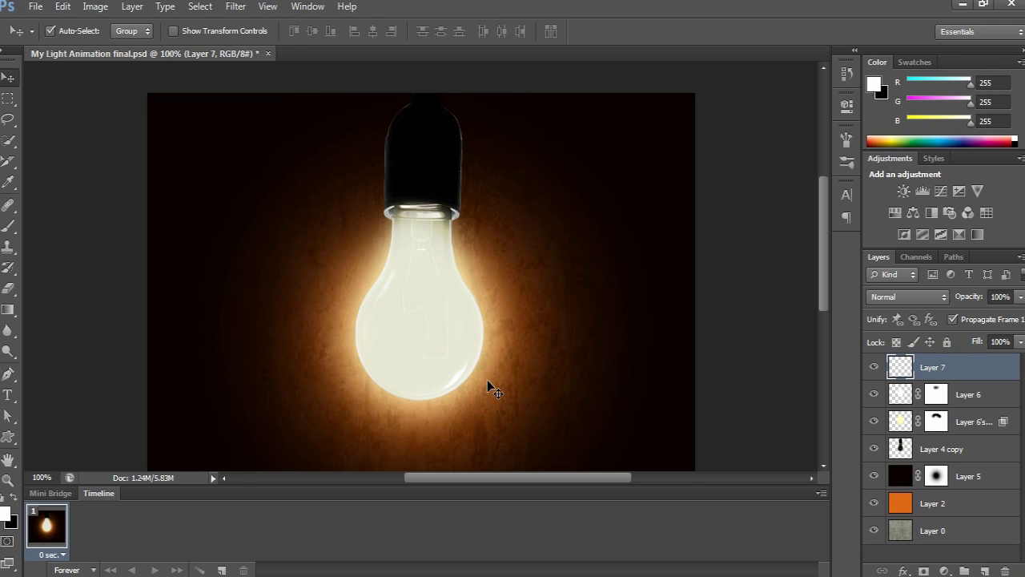
click(8, 226)
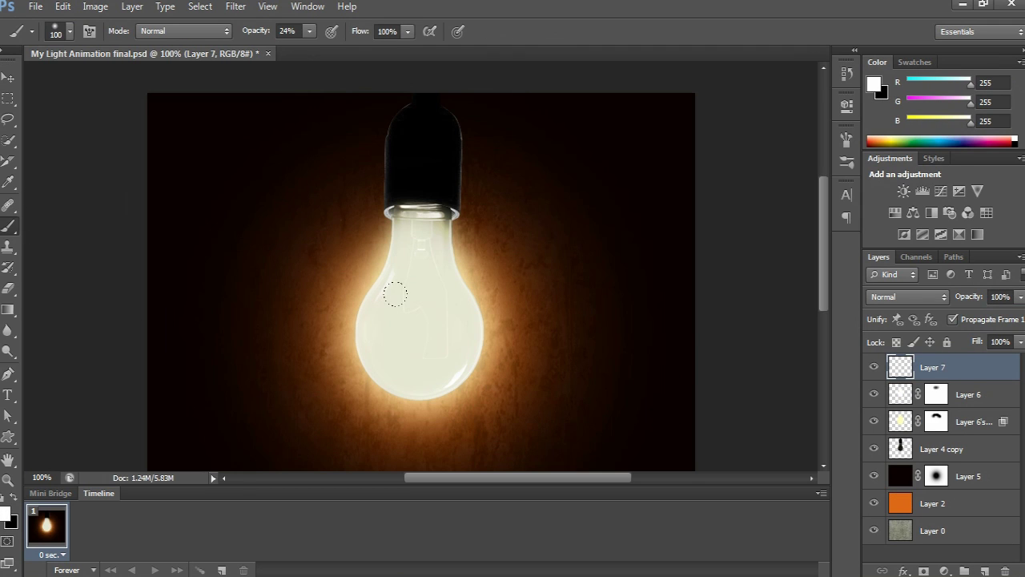
key(bracketleft)
key(bracketleft)
key(0)
mouse_move(416, 320)
mouse_down()
mouse_move(423, 313)
mouse_move(430, 356)
mouse_up()
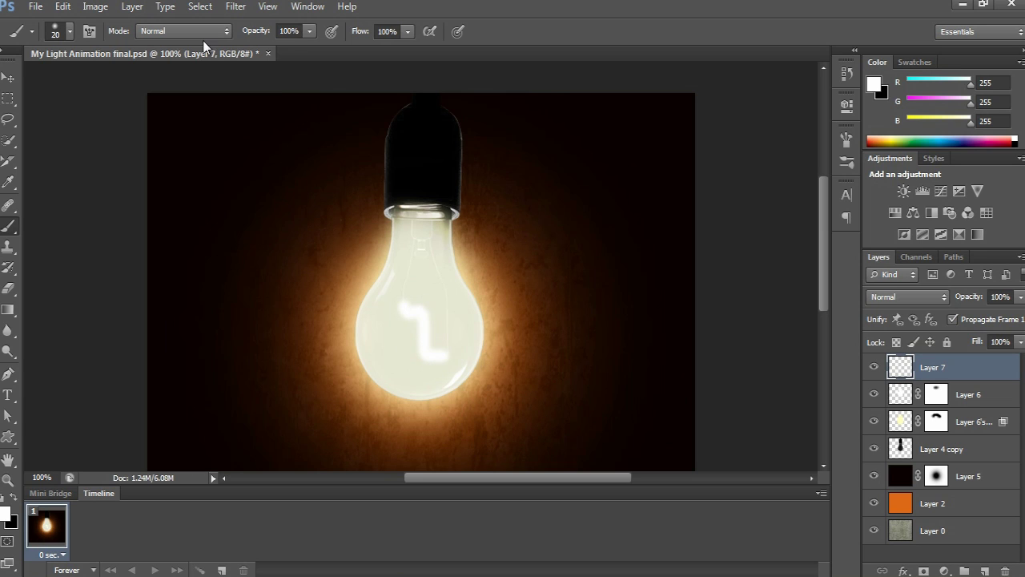
Step: Soften the highlight with a Gaussian Blur of radius 8 pixels
click(235, 6)
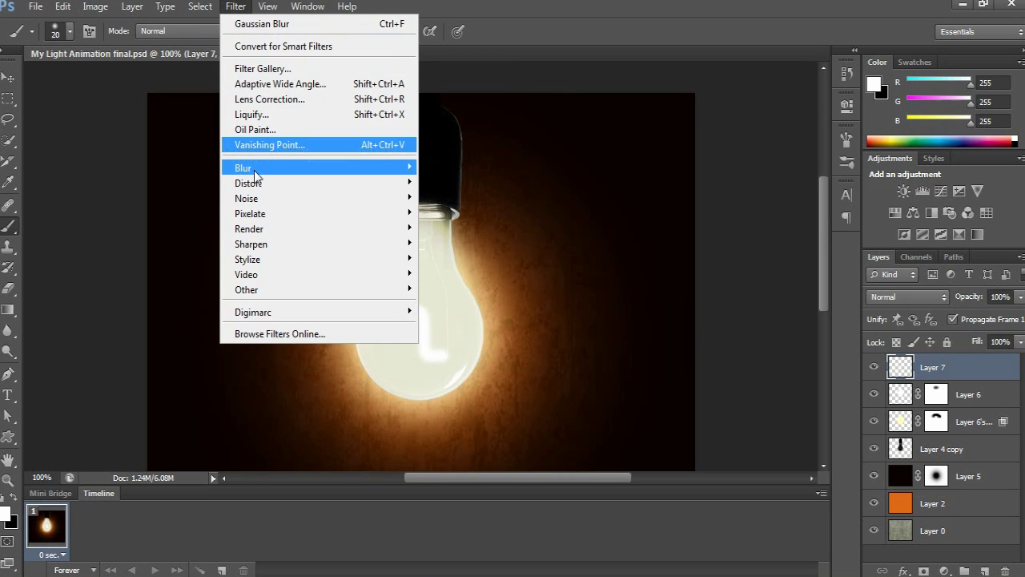
mouse_move(405, 170)
click(459, 281)
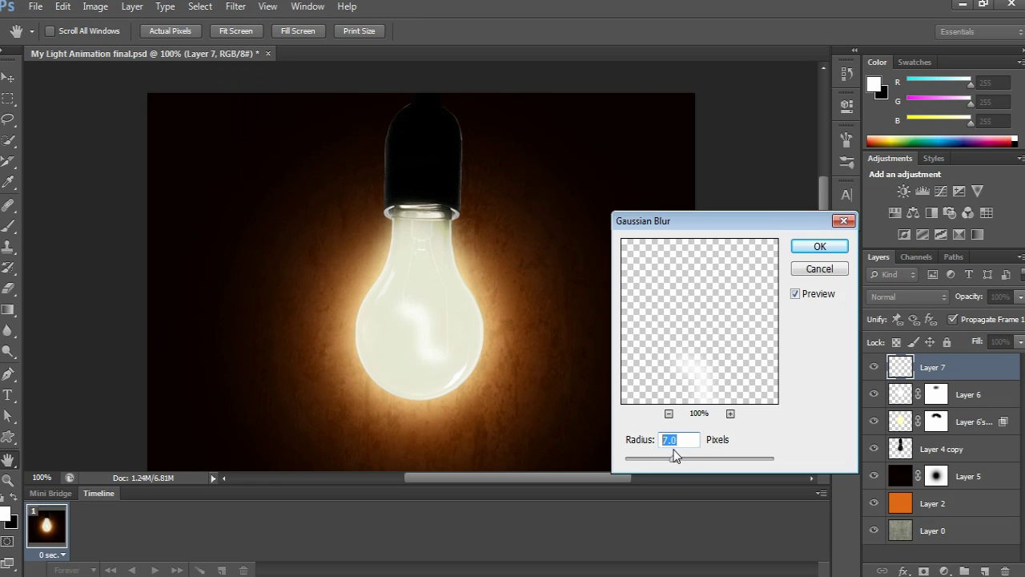
text(8)
Step: Apply the 8-pixel blur, set Layer 7 to Color Dodge at 60% opacity, and add Layer 8
click(837, 247)
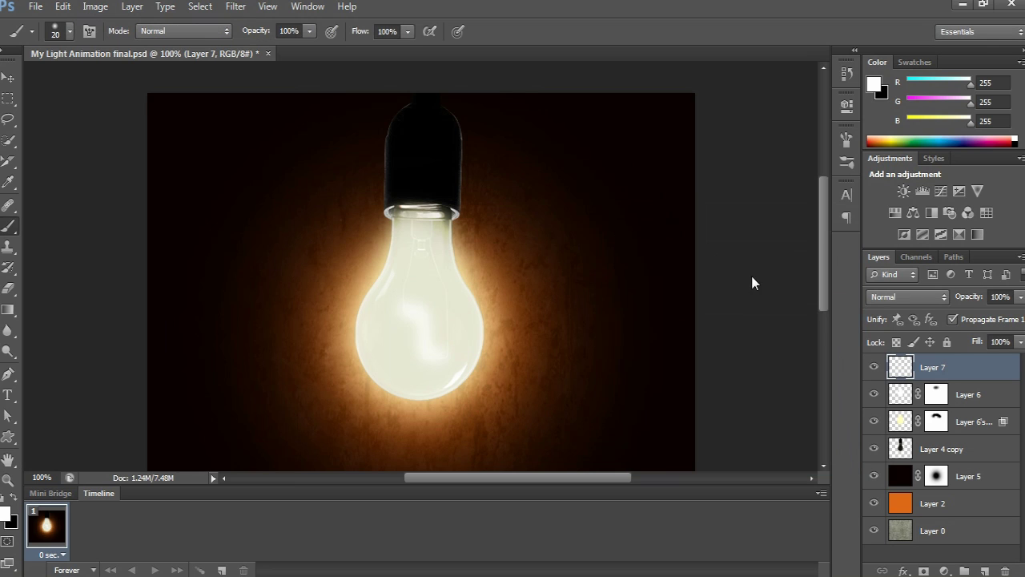
click(899, 298)
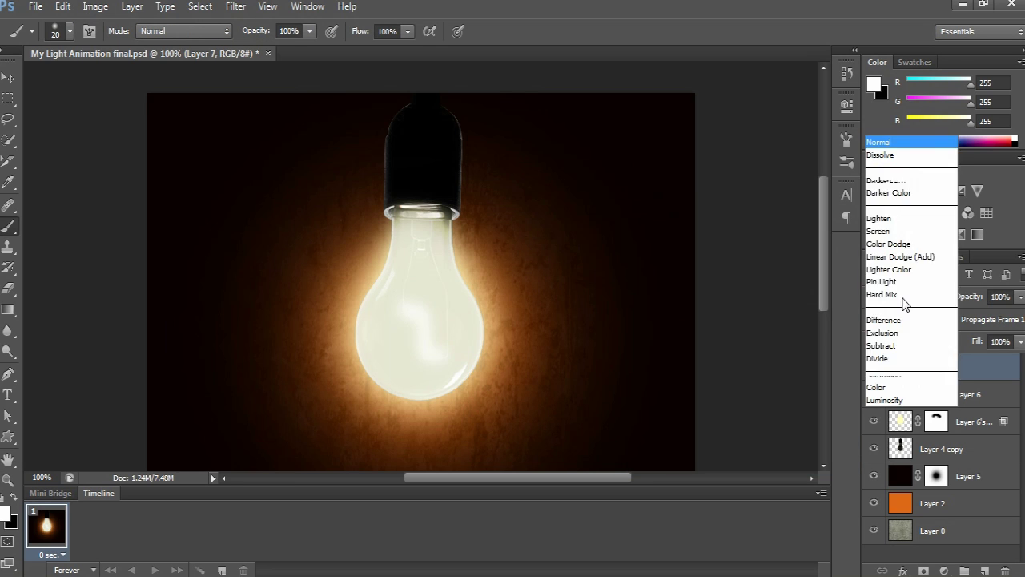
click(889, 144)
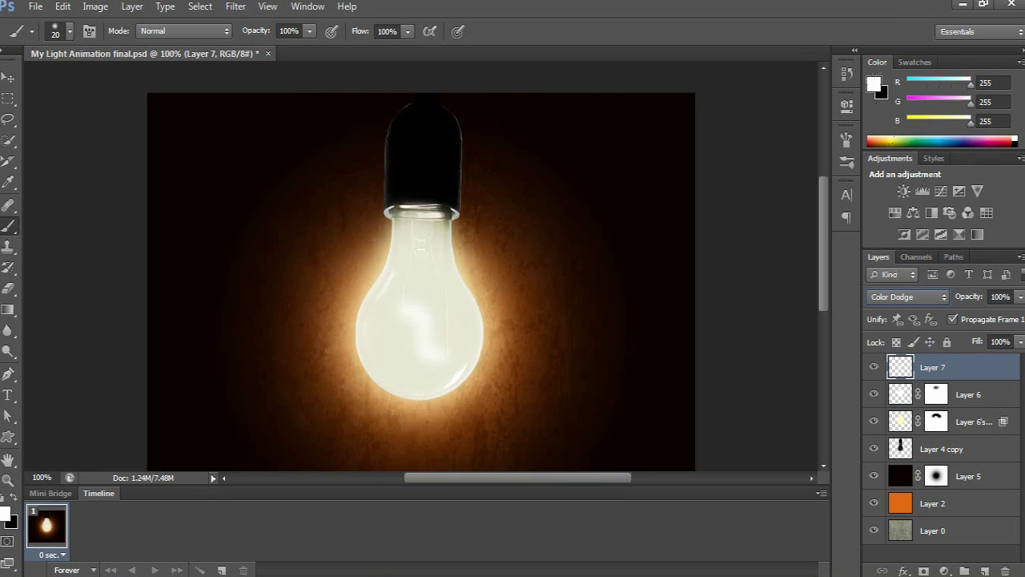
click(1014, 297)
text(60)
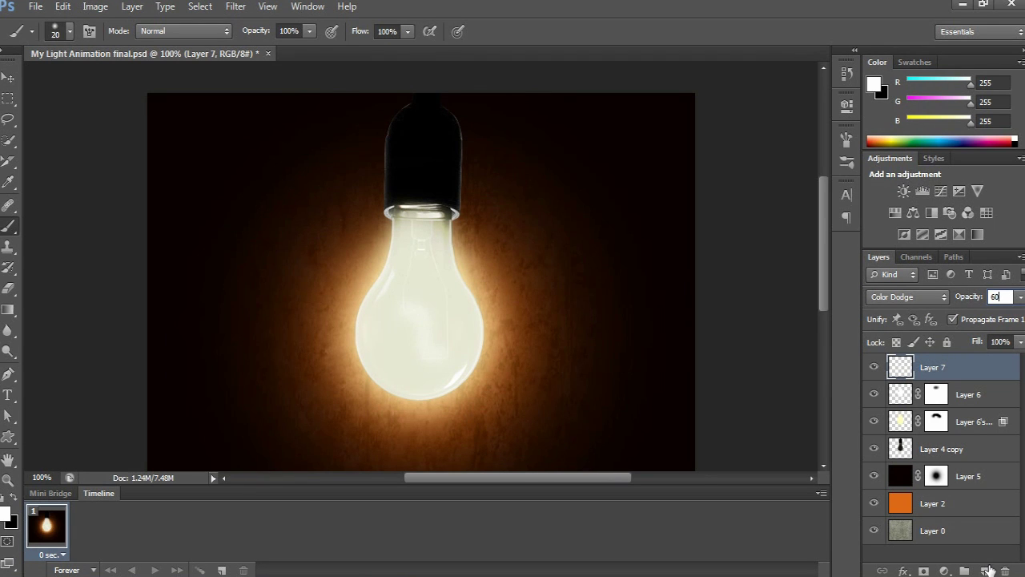
key(Return)
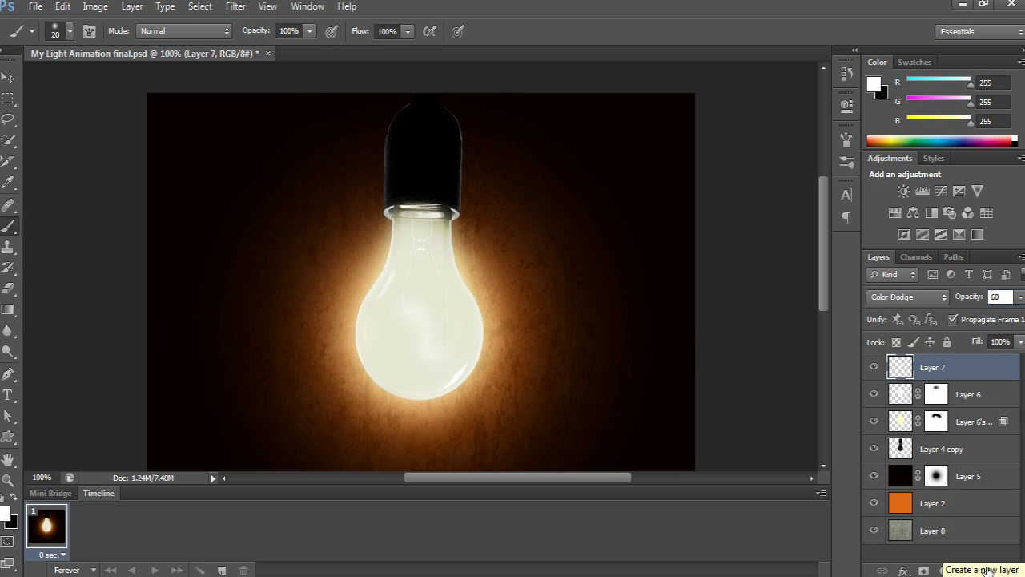
click(988, 570)
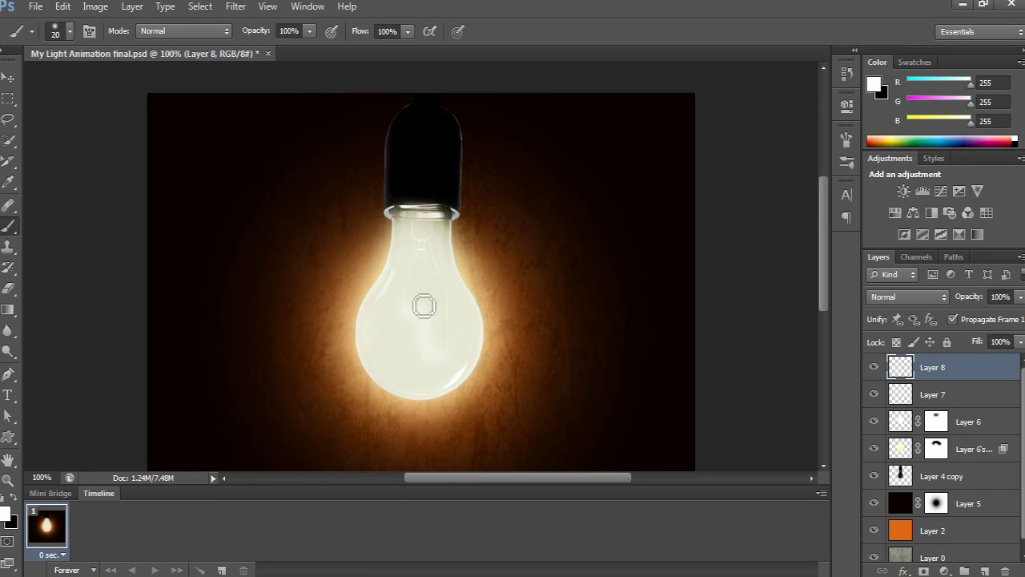
Step: Paint a large soft white glow in the bulb's centre and upper-left body
key(])
key(])
key(])
key(])
key(])
key(])
key(])
key(])
key(])
click(420, 327)
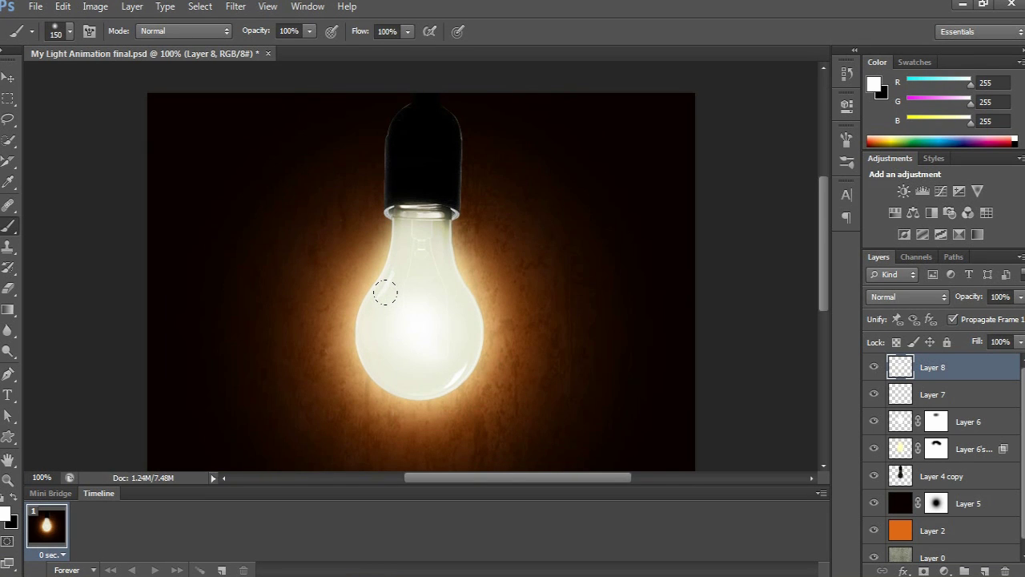
click(377, 284)
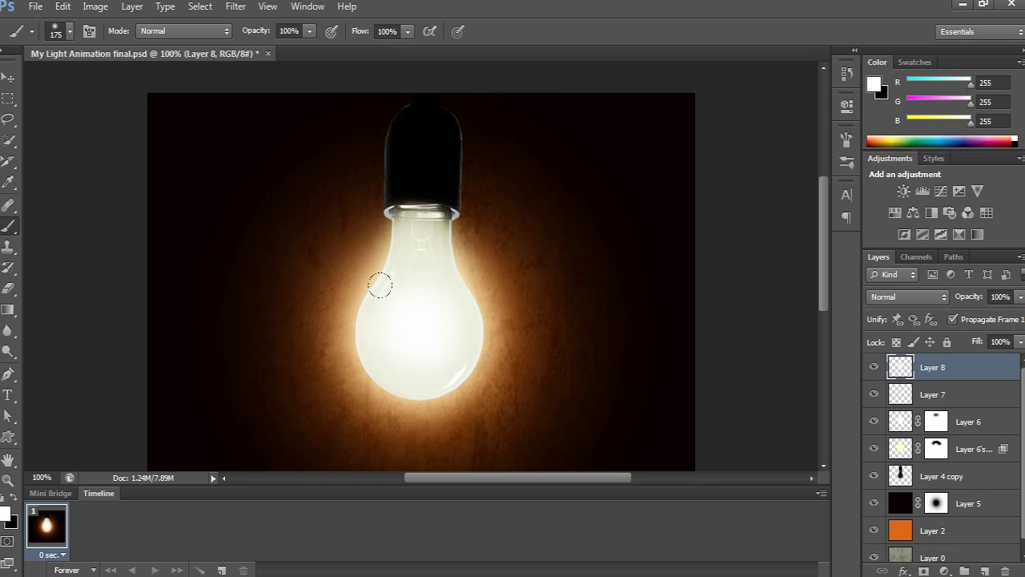
Step: Lower Layer 8's opacity to 60% and zoom out to view the whole canvas
click(1007, 297)
text(60)
key(Return)
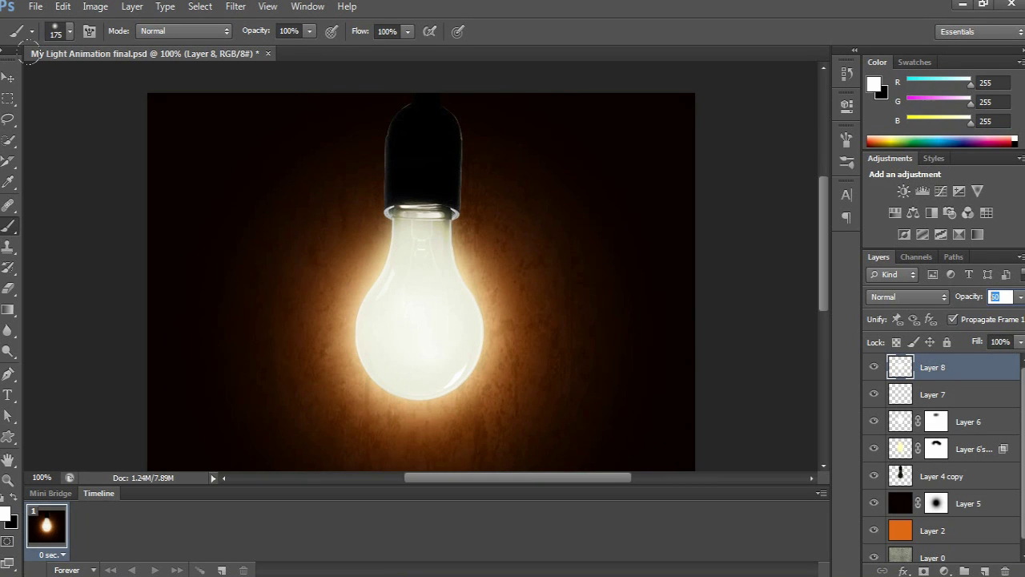
click(12, 77)
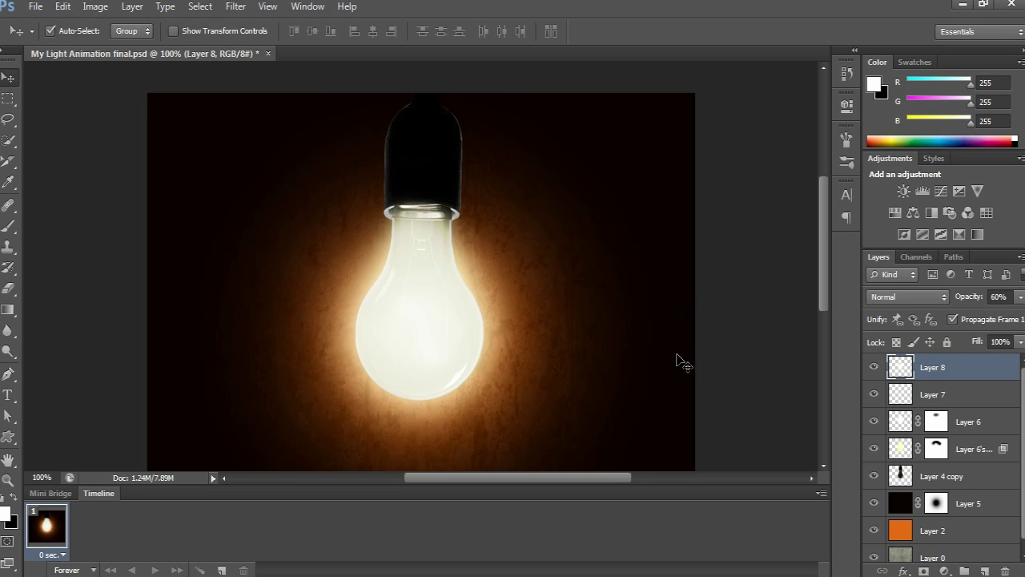
key(ctrl+minus)
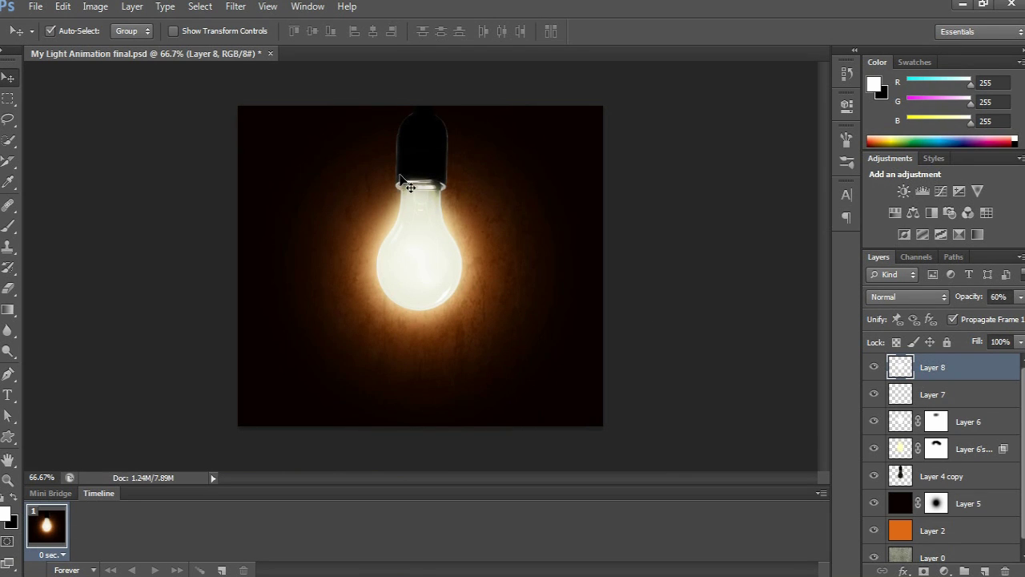
Step: Load Layer 4 copy's bulb-and-socket outline as a selection and add Layer 9 above Layer 8
click(419, 157)
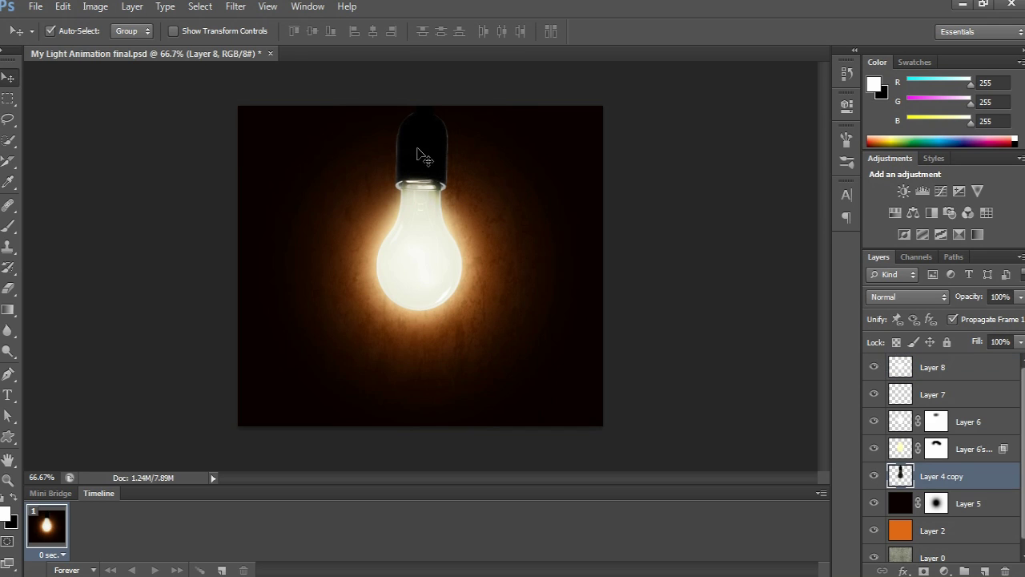
ctrl+click(900, 476)
click(923, 373)
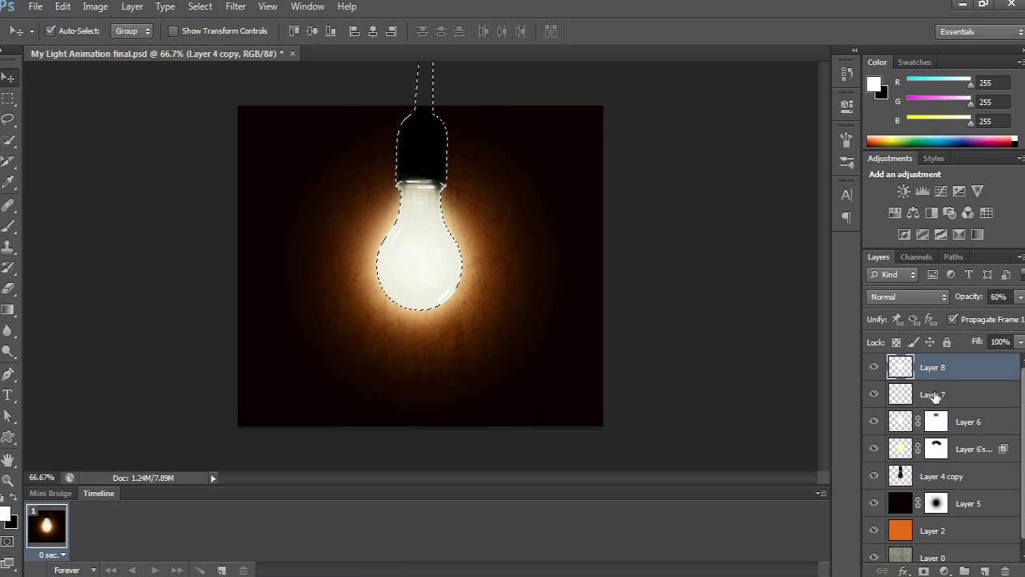
click(986, 568)
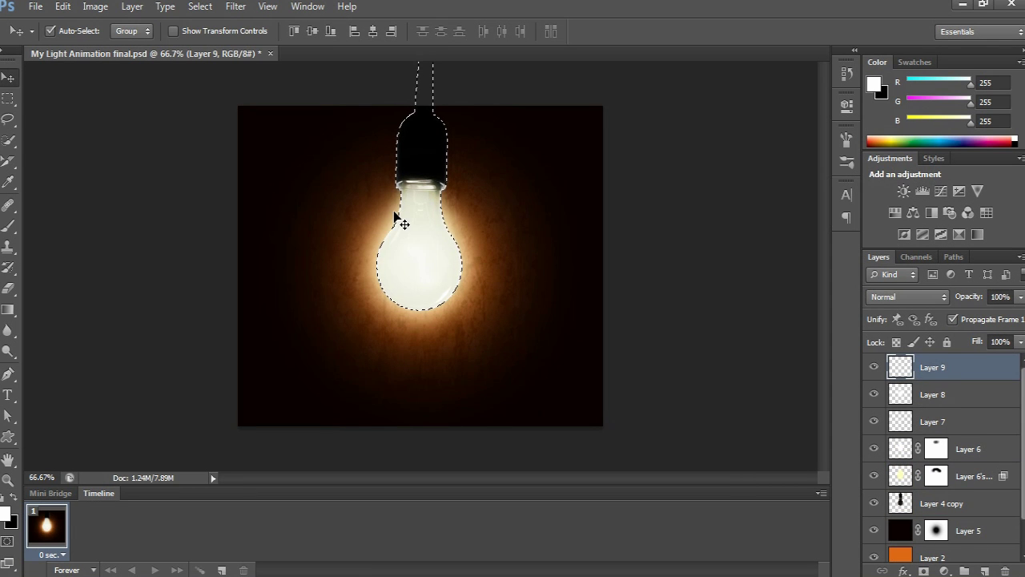
Step: Zoom to 200%, sample the background brown, and brighten it to orange d76b24 as foreground
key(ctrl+plus)
key(ctrl+plus)
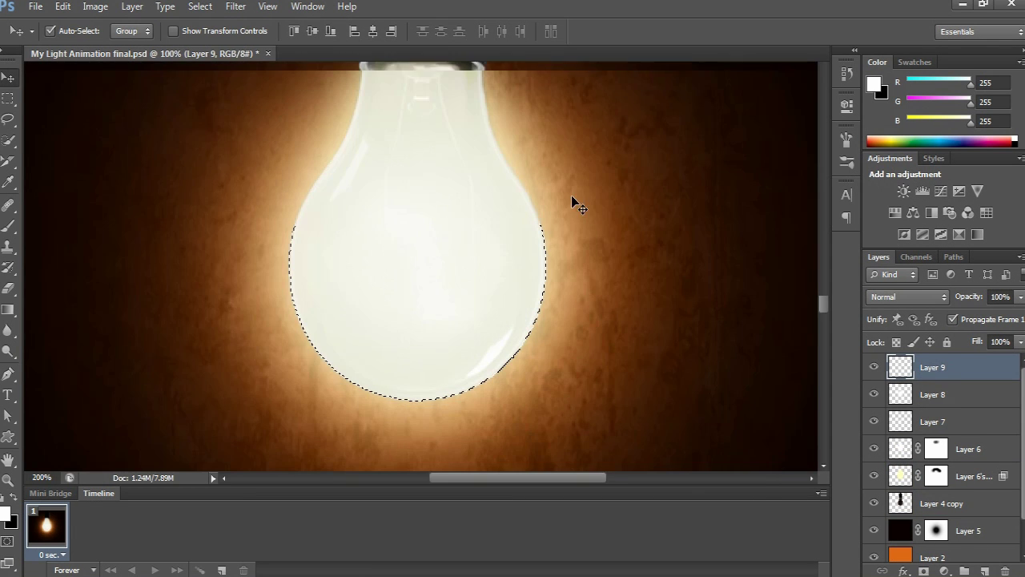
drag(828, 264, 824, 232)
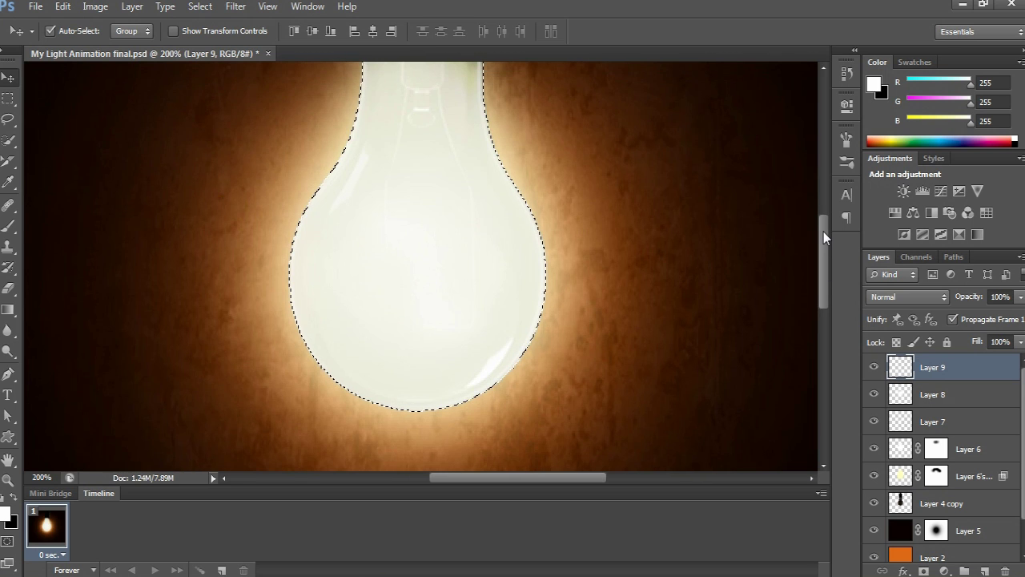
scroll(741, 233, up, 5)
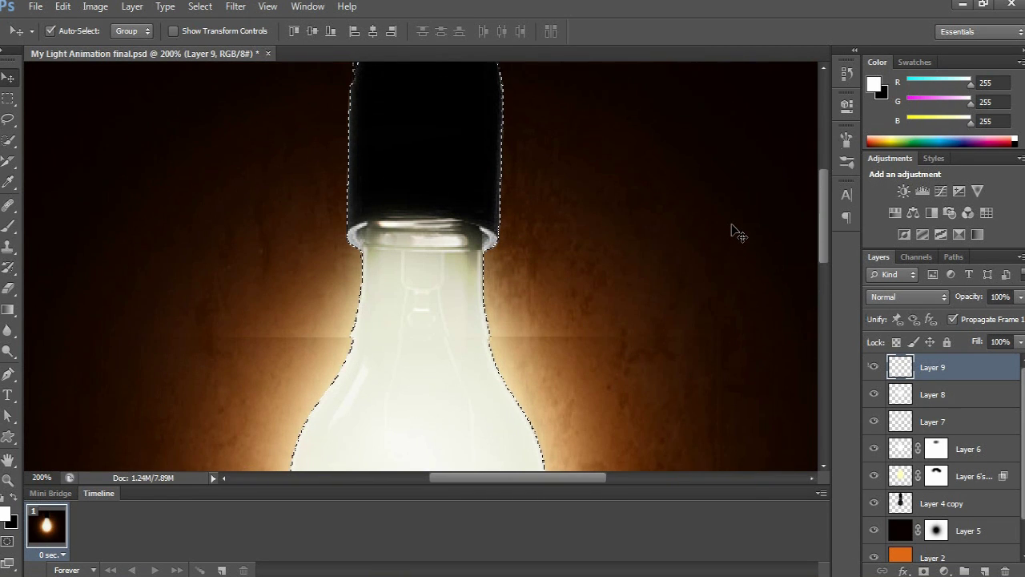
scroll(737, 232, up, 2)
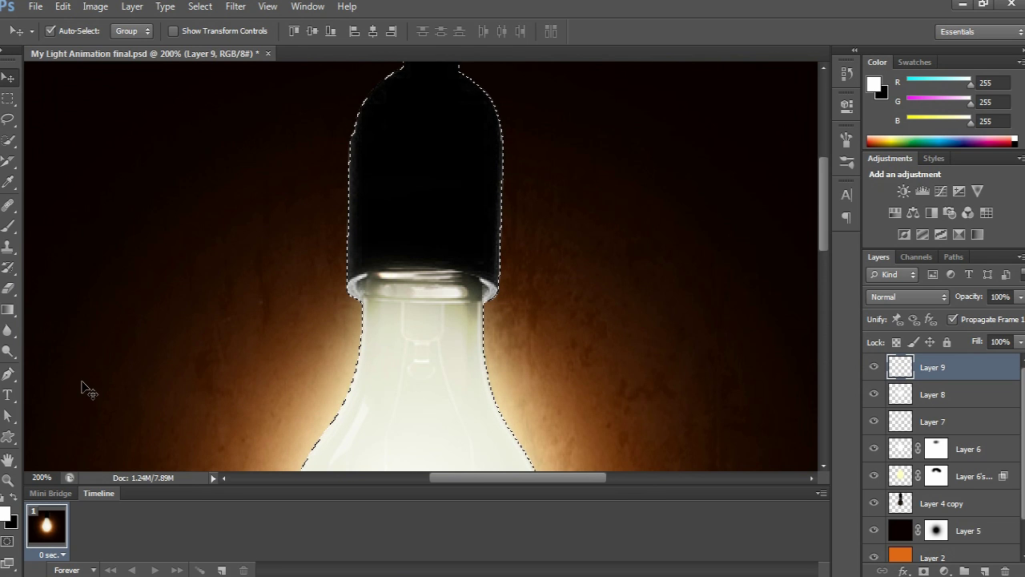
key(i)
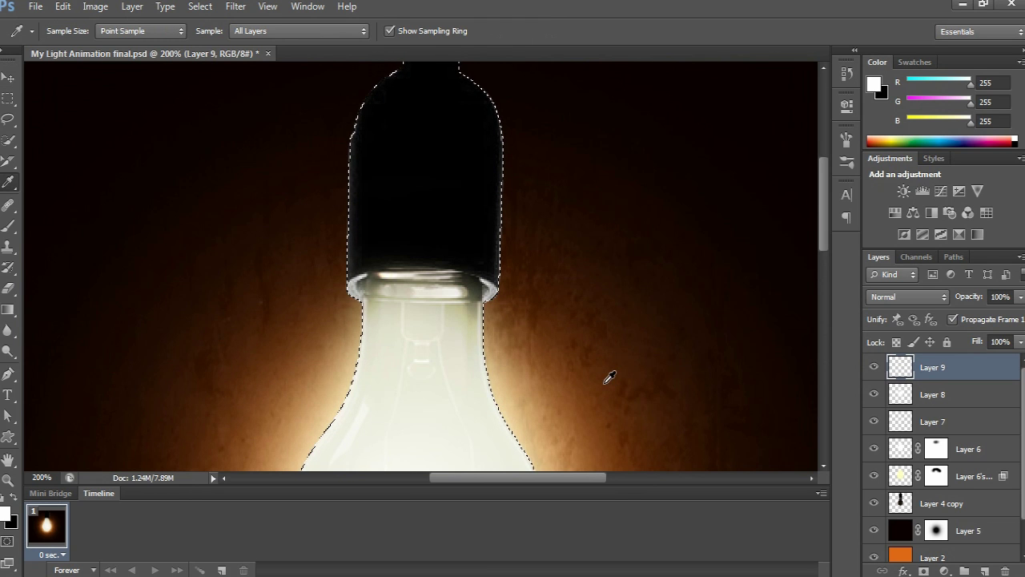
click(609, 378)
click(5, 513)
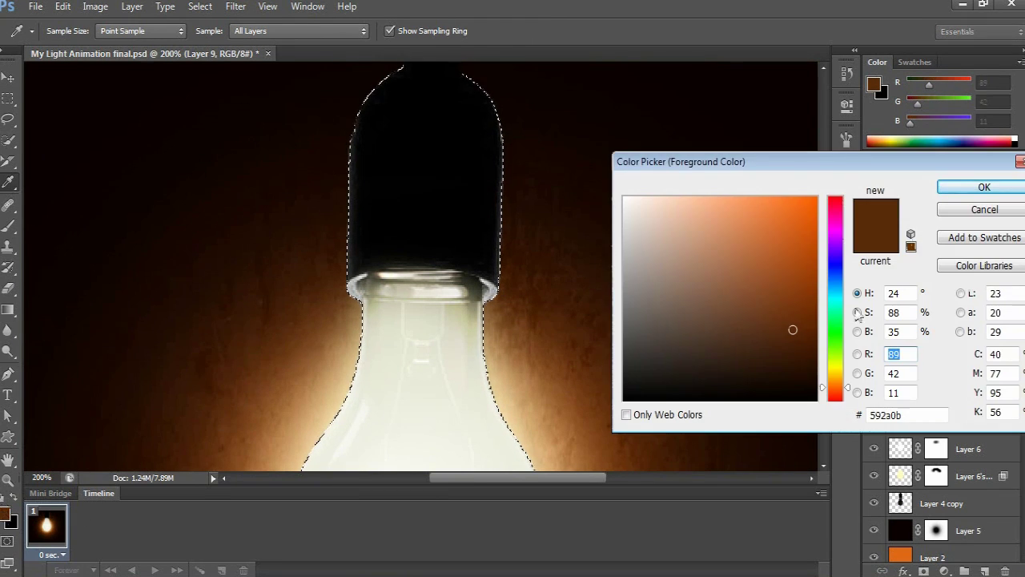
mouse_move(777, 296)
mouse_down()
mouse_move(767, 268)
mouse_move(780, 238)
mouse_move(770, 233)
mouse_move(784, 228)
mouse_up()
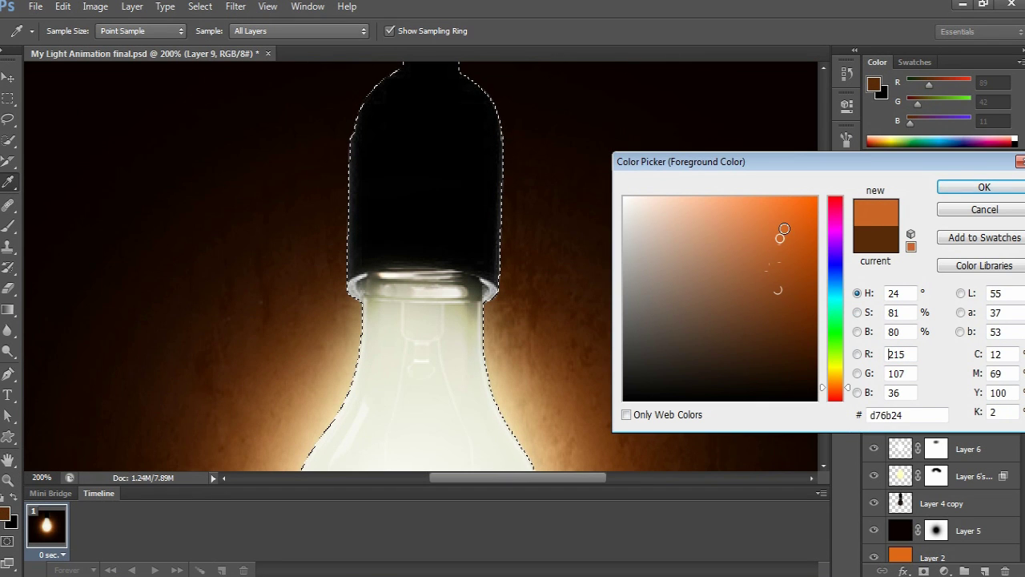
click(957, 186)
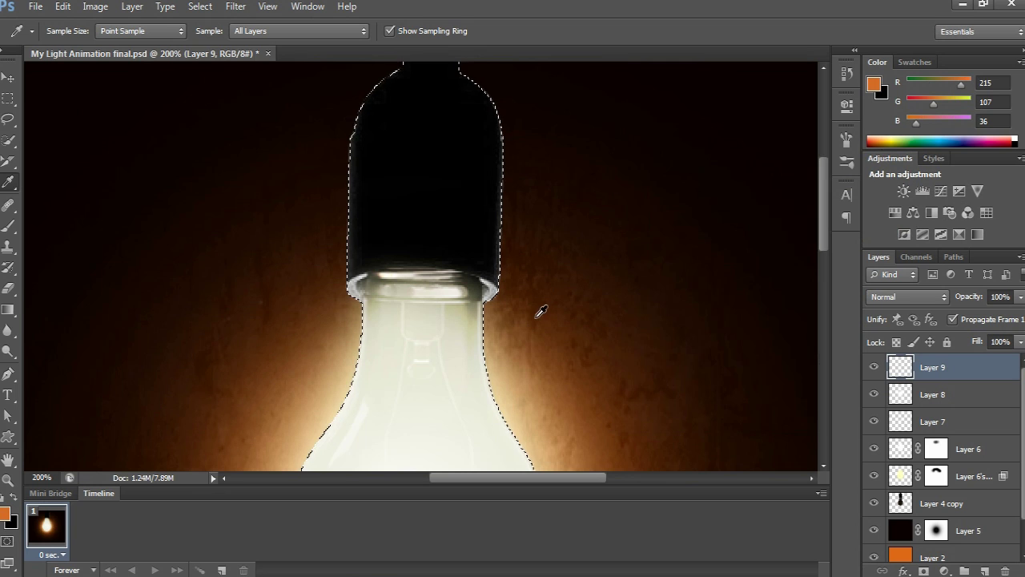
Step: Lower the brush opacity and paint orange strokes along the socket's edges
key(b)
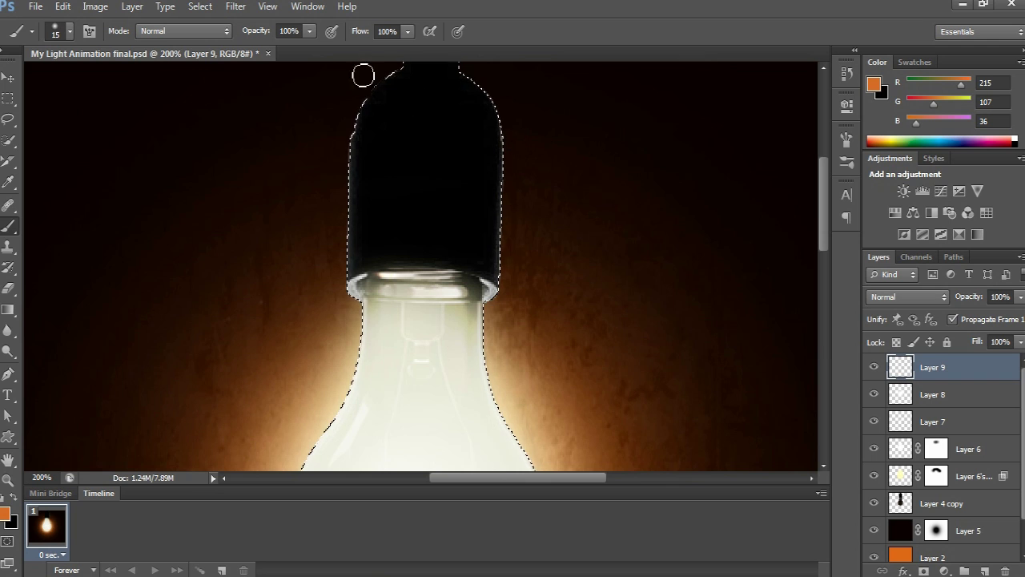
click(310, 32)
drag(311, 50, 290, 50)
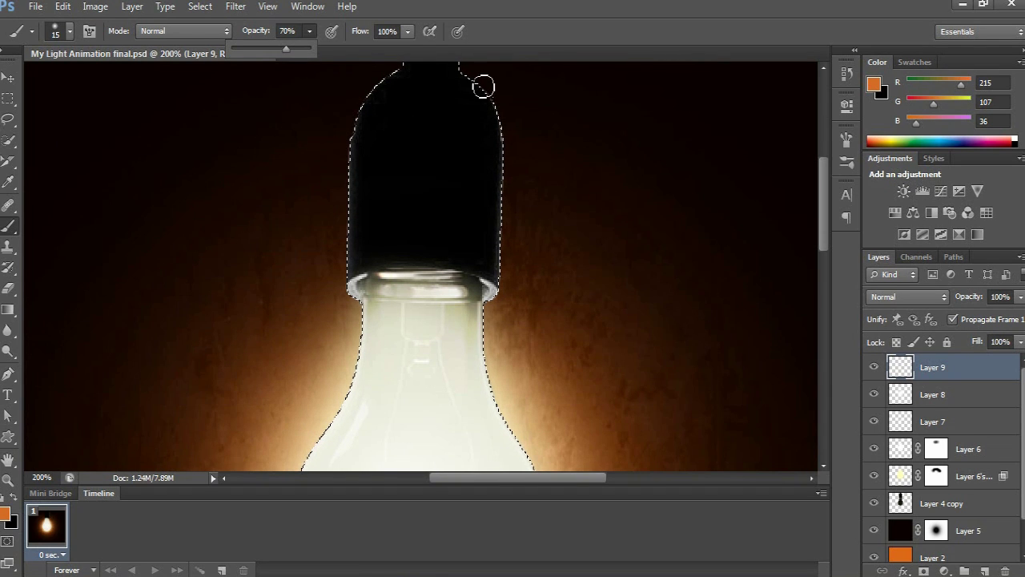
drag(484, 85, 496, 102)
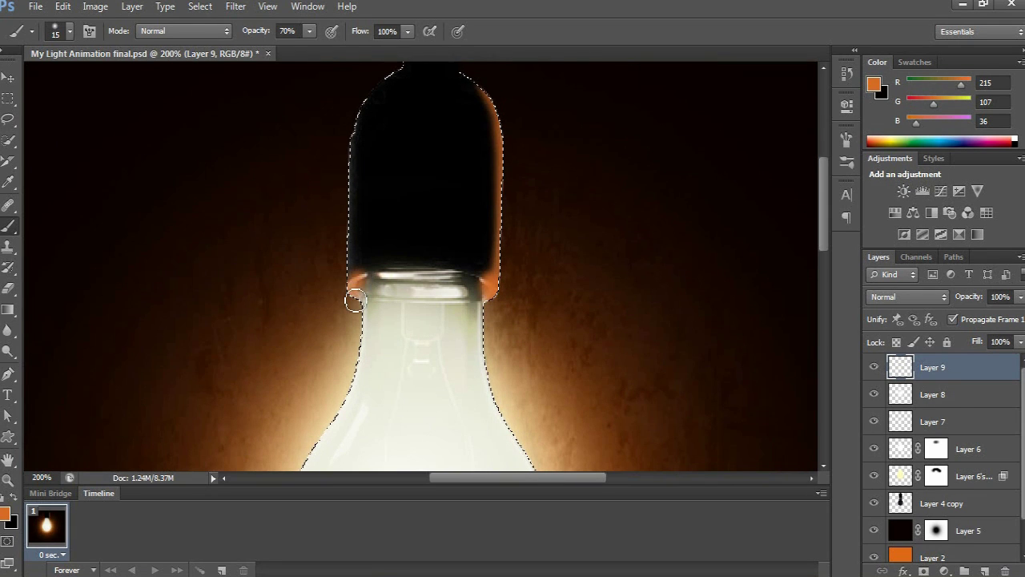
drag(376, 88, 378, 81)
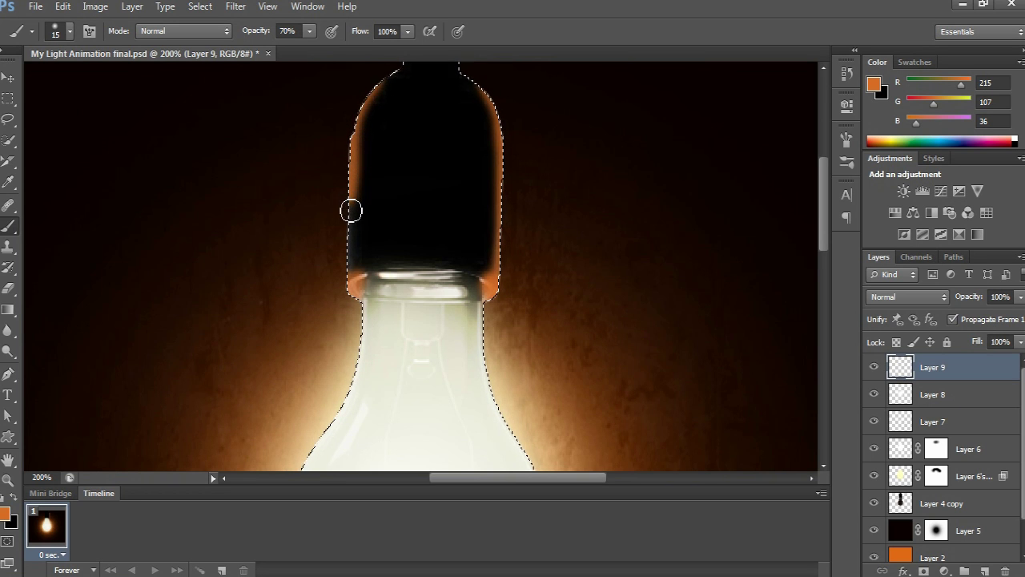
drag(349, 294, 340, 253)
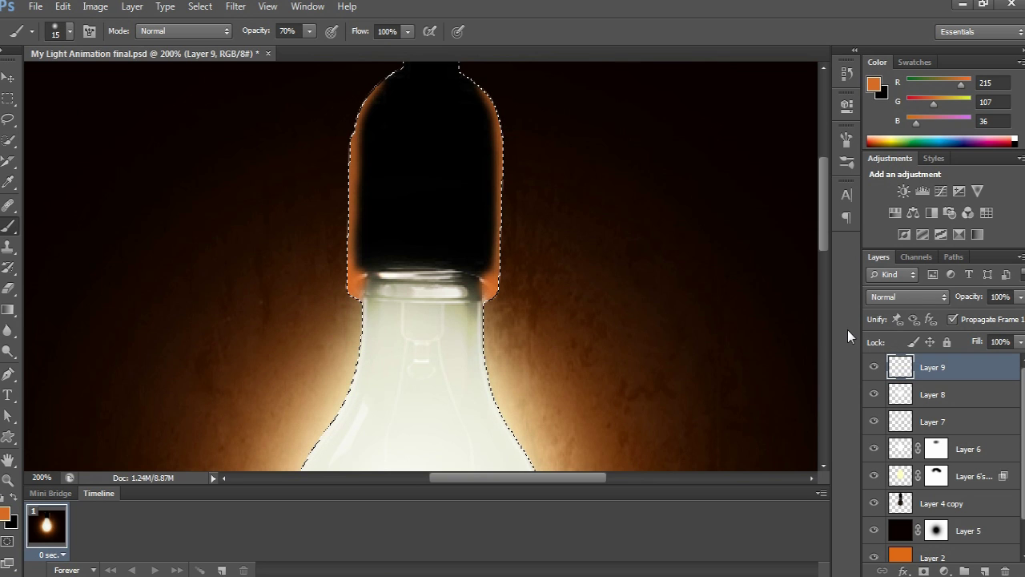
Step: Set Layer 9 to Color blend mode, deselect, and return the view to 100%
click(898, 297)
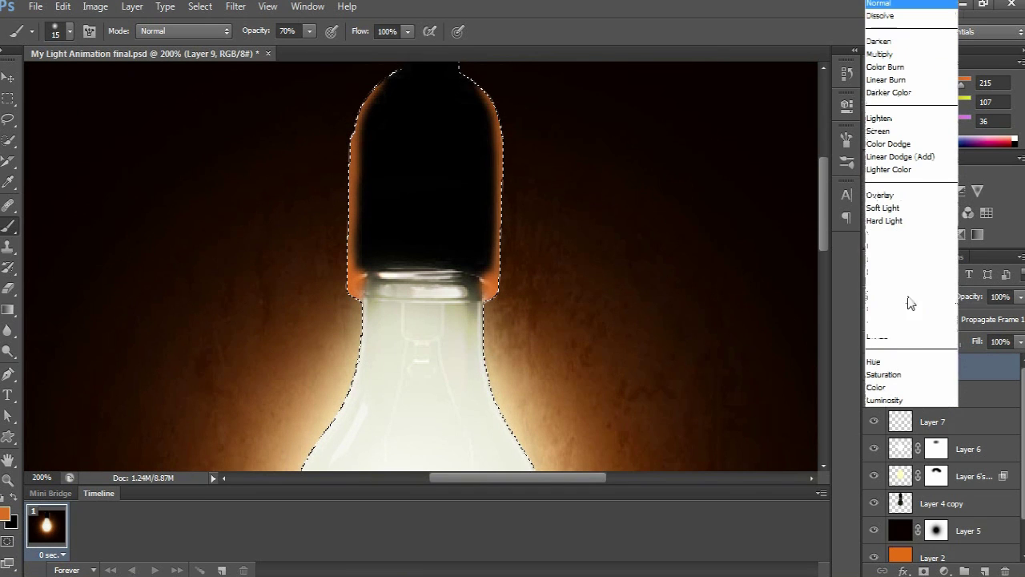
click(886, 388)
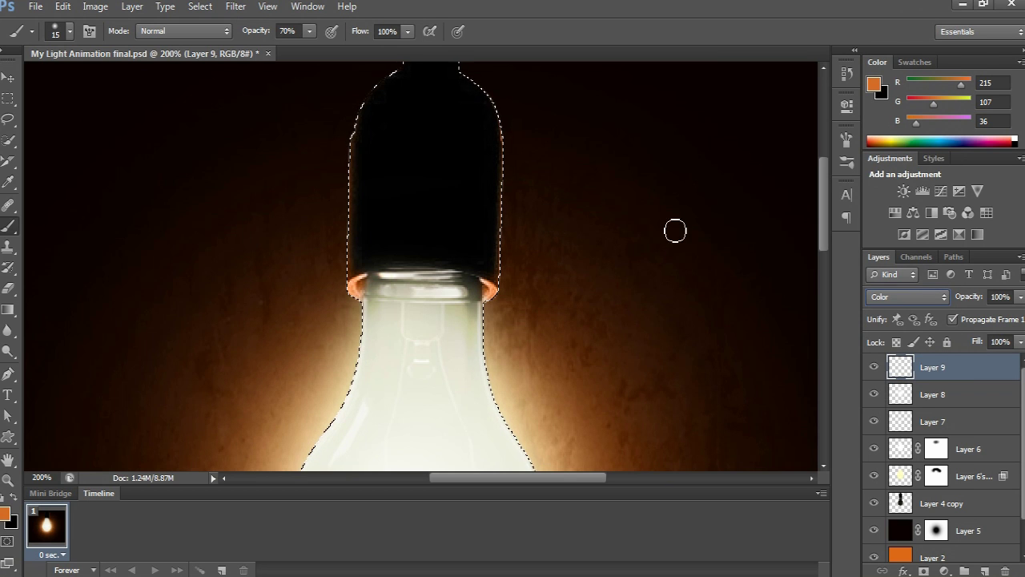
click(15, 79)
key(ctrl+d)
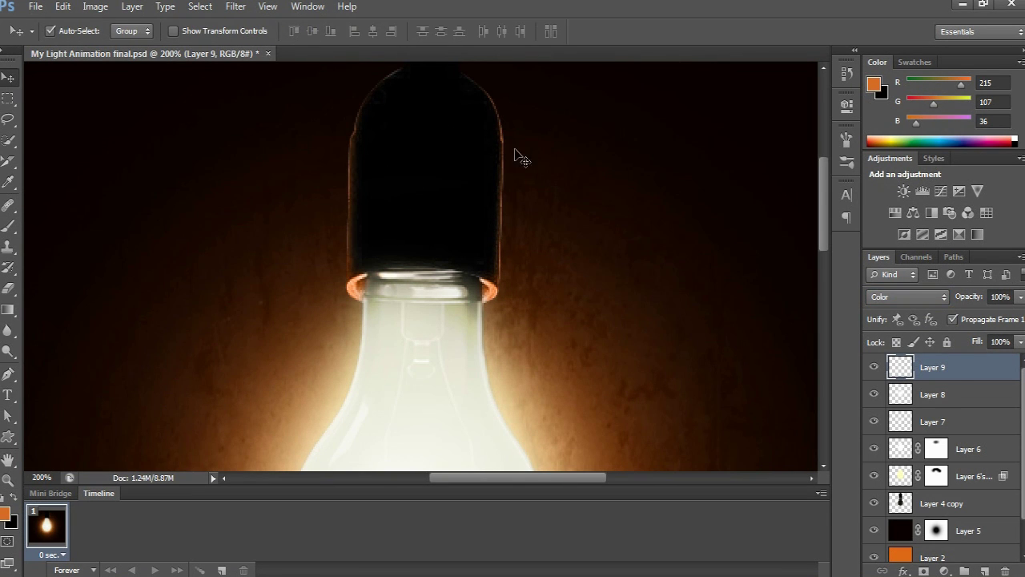
key(ctrl+minus)
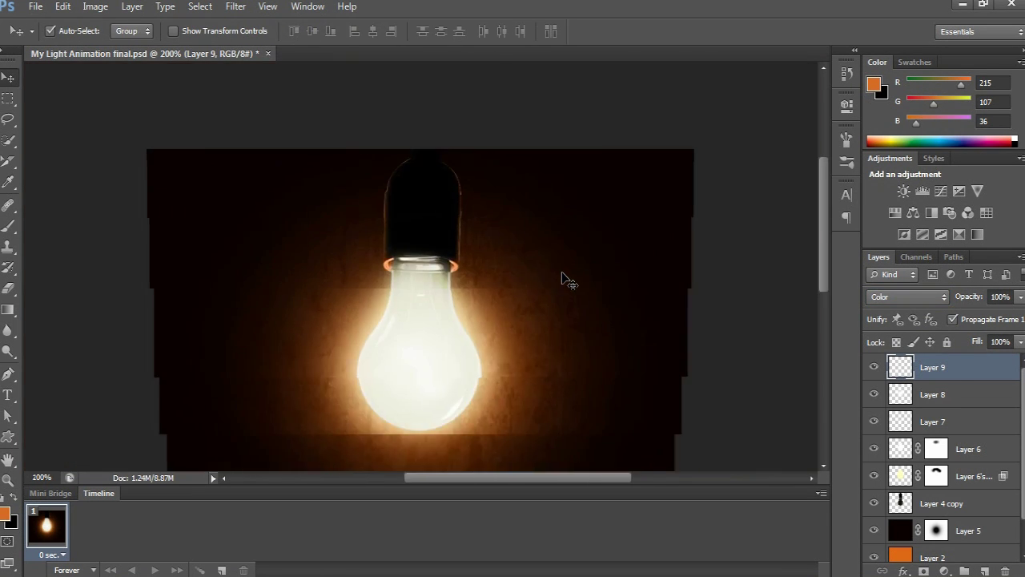
key(ctrl+minus)
key(ctrl+plus)
scroll(505, 220, up, 1)
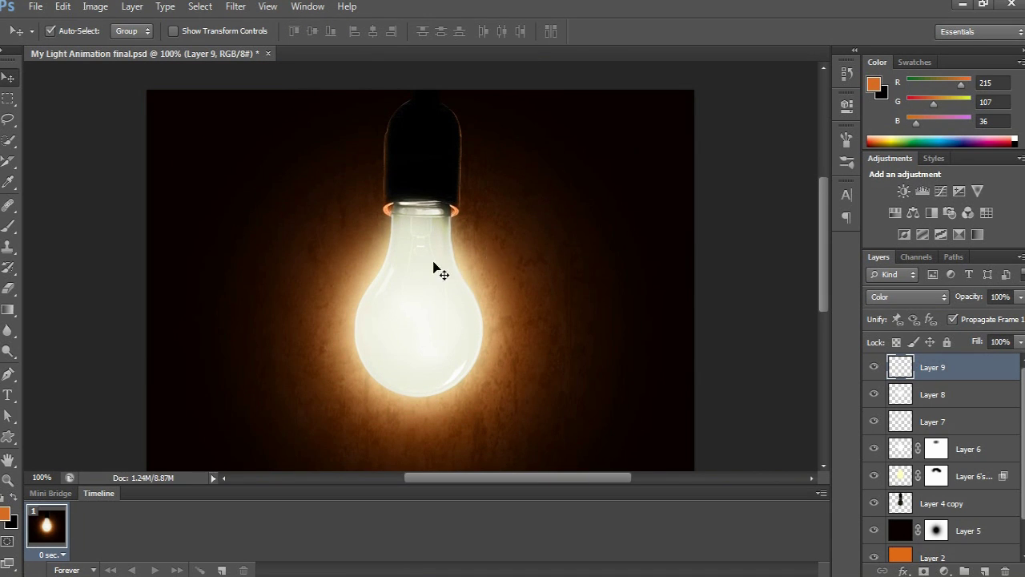
Step: Duplicate the frame, then on frame 1 hide Layers 9, 8, 7, 6 and the glow layer below
click(223, 571)
click(46, 534)
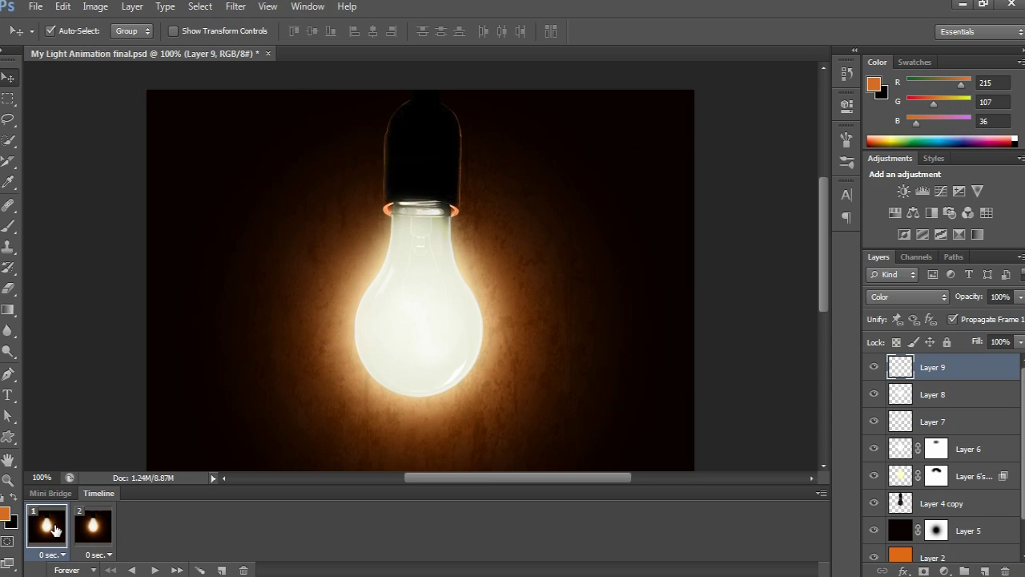
click(874, 368)
click(874, 394)
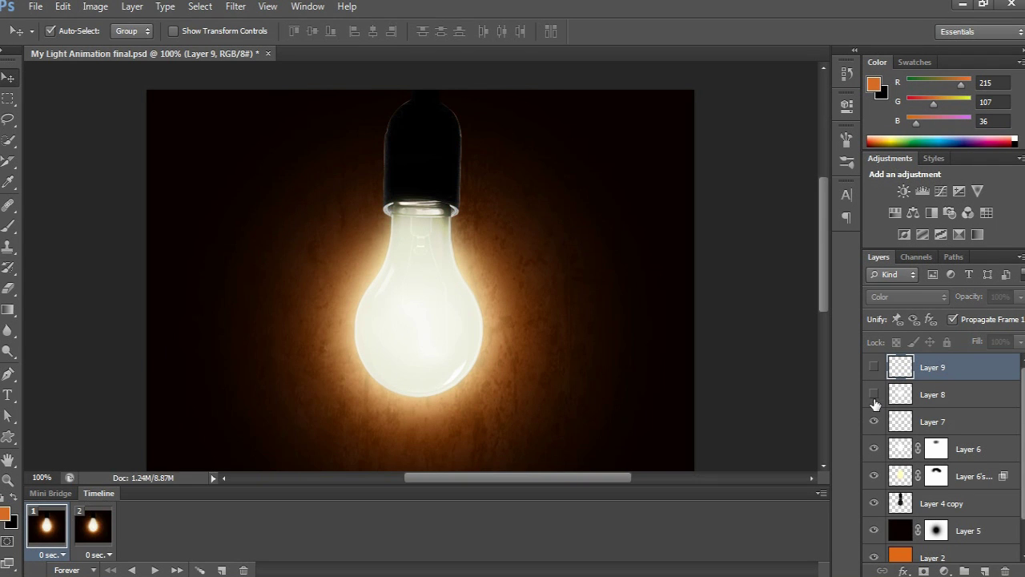
click(874, 421)
click(874, 448)
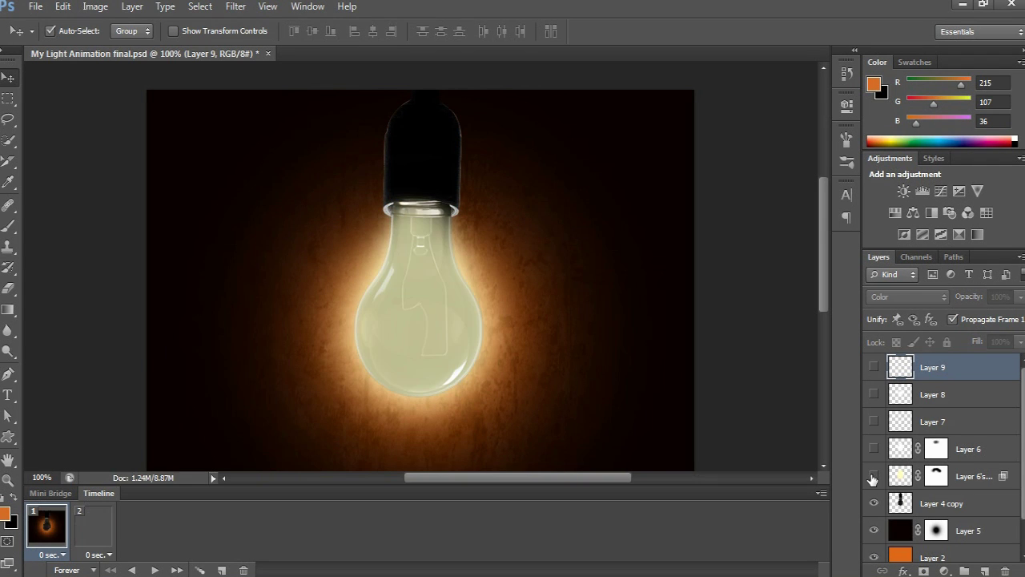
click(874, 476)
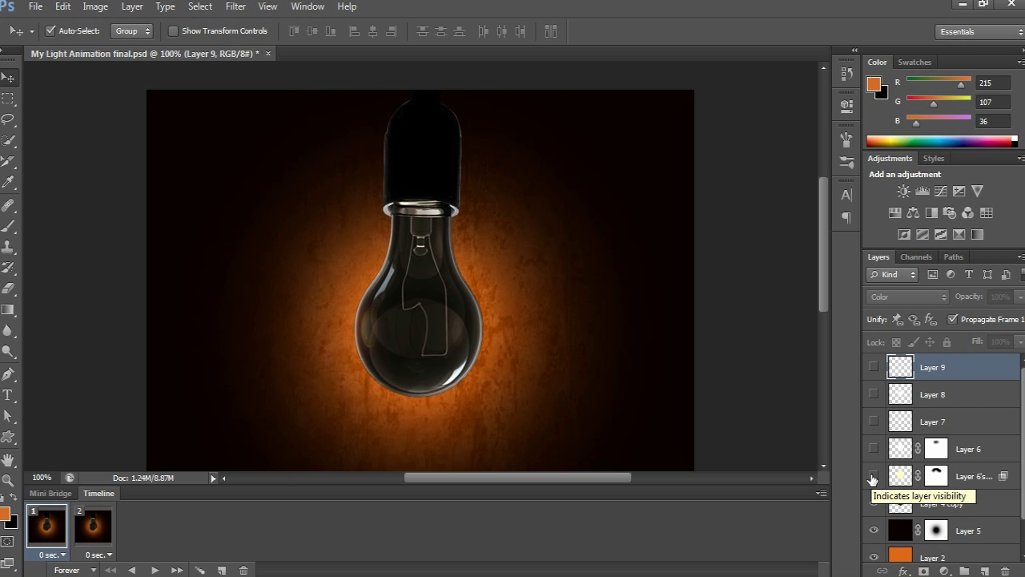
Step: Disable Layer 5's mask so frame 1 has a plain dark background
scroll(873, 478, down, 2)
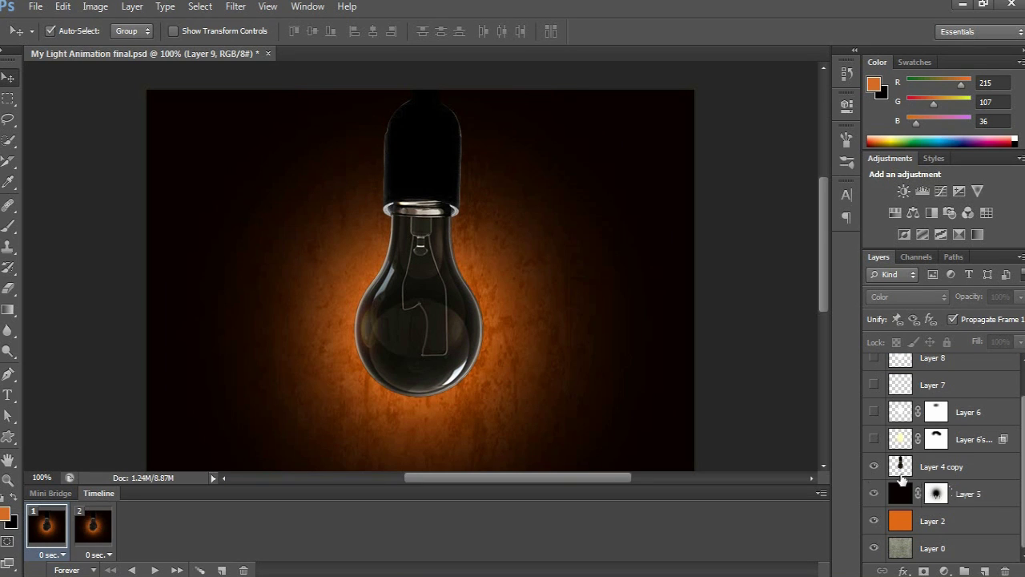
shift+click(937, 494)
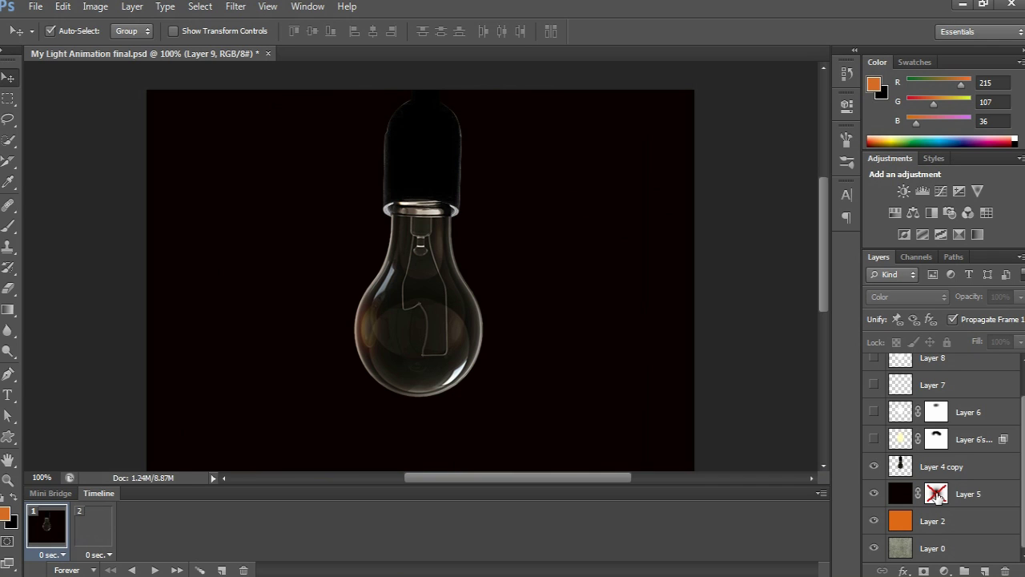
shift+click(937, 494)
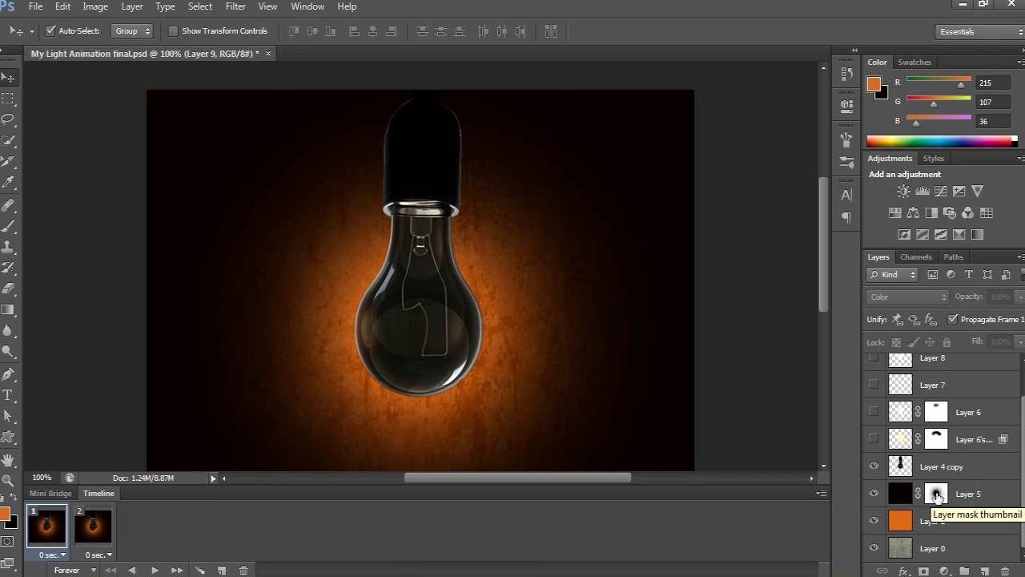
shift+click(938, 494)
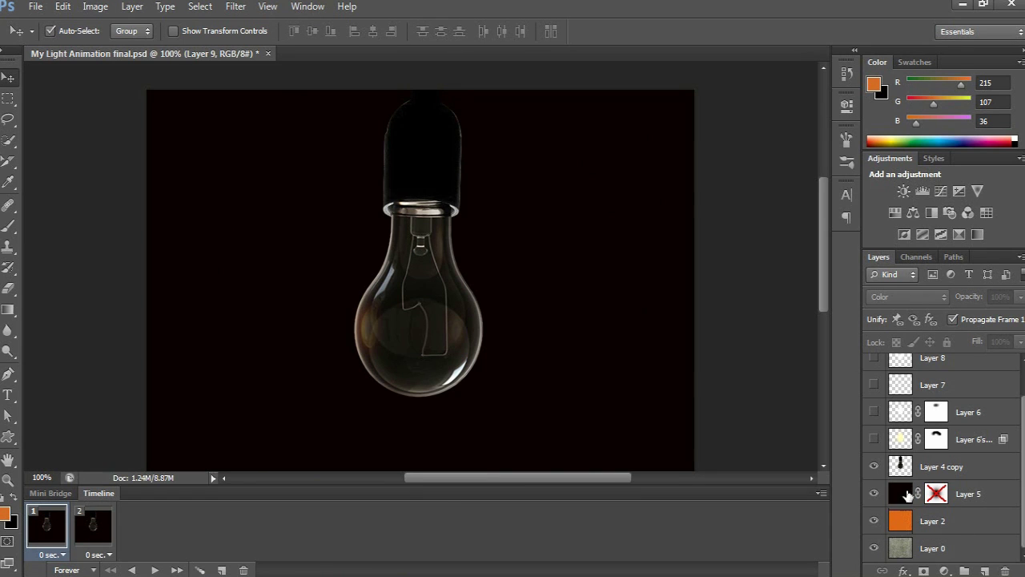
Step: On frame 2, re-enable Layer 5's mask and show the glow layer and Layers 6–9
click(94, 525)
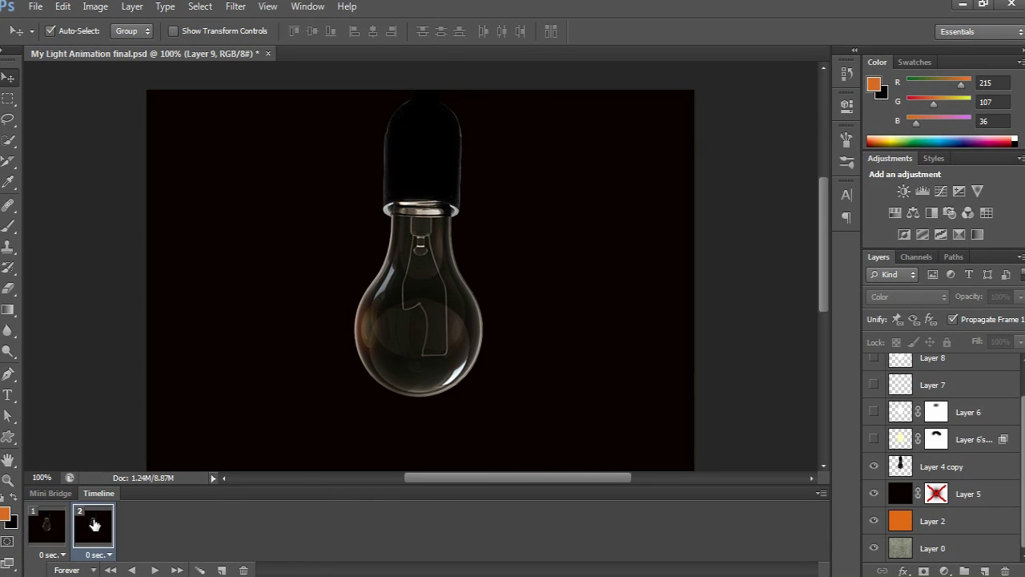
shift+click(932, 494)
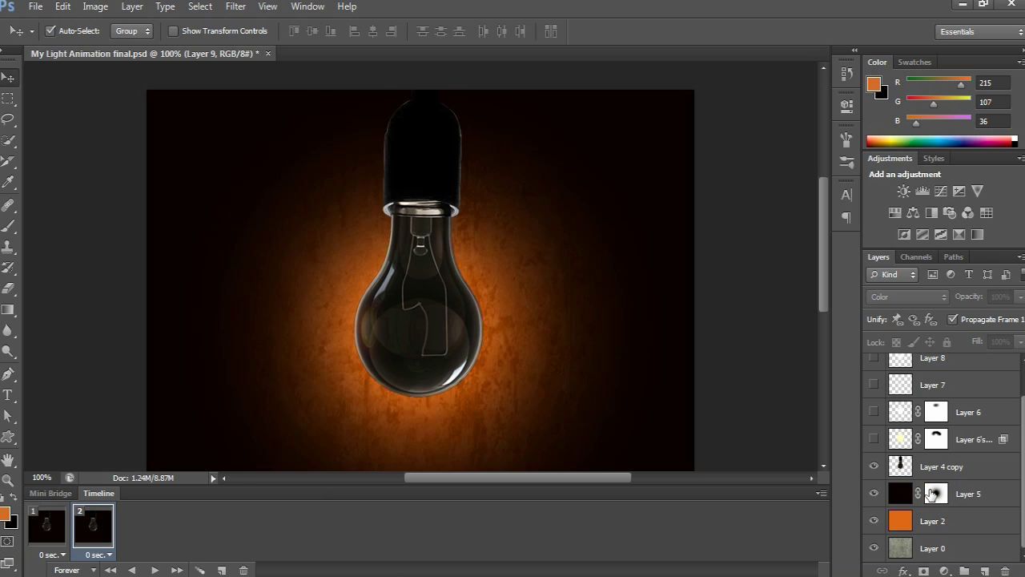
click(873, 439)
click(874, 412)
click(874, 386)
scroll(874, 385, up, 1)
click(875, 394)
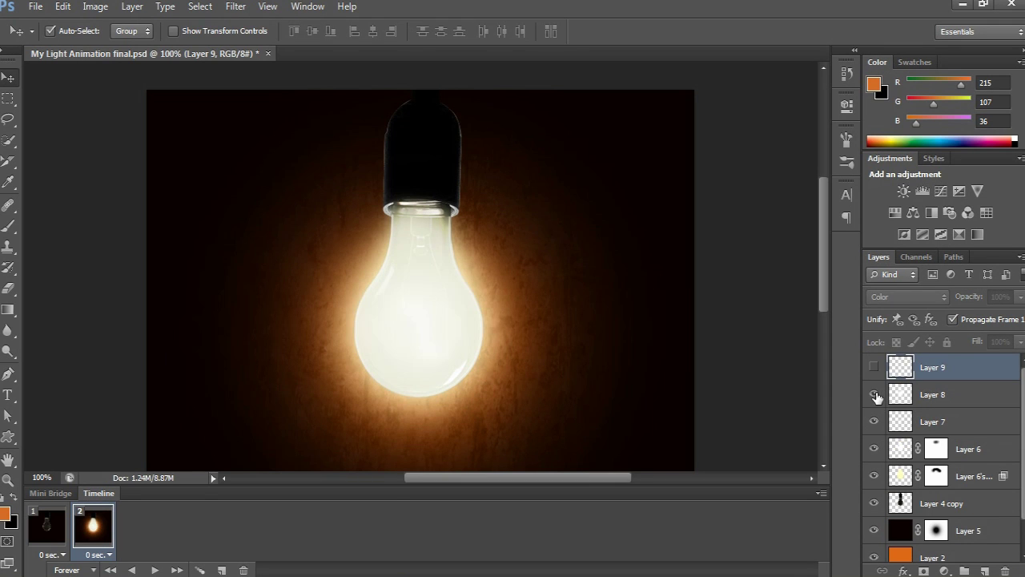
click(873, 368)
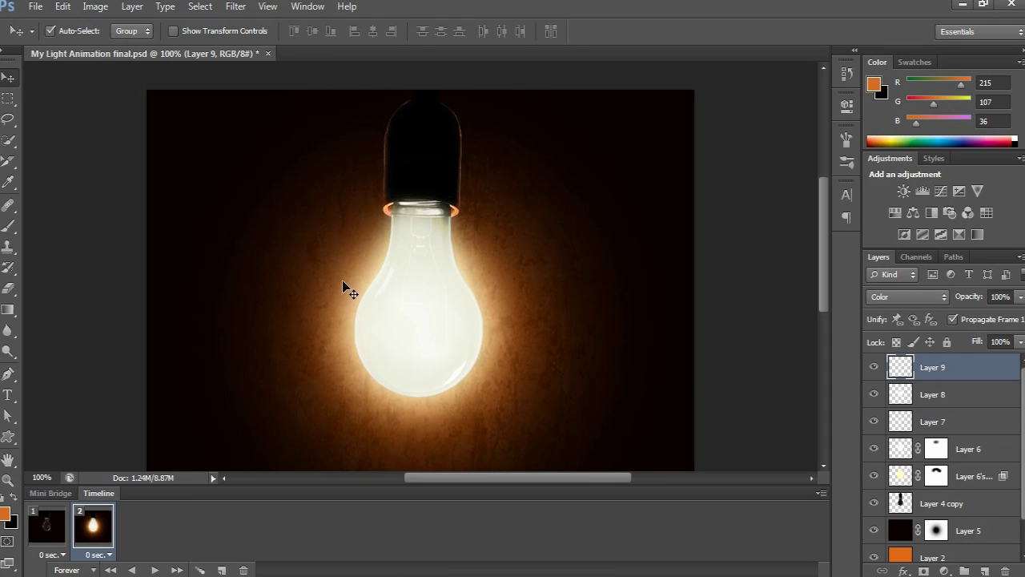
Step: Compare frame 1's unlit bulb with frame 2's lit bulb
click(45, 527)
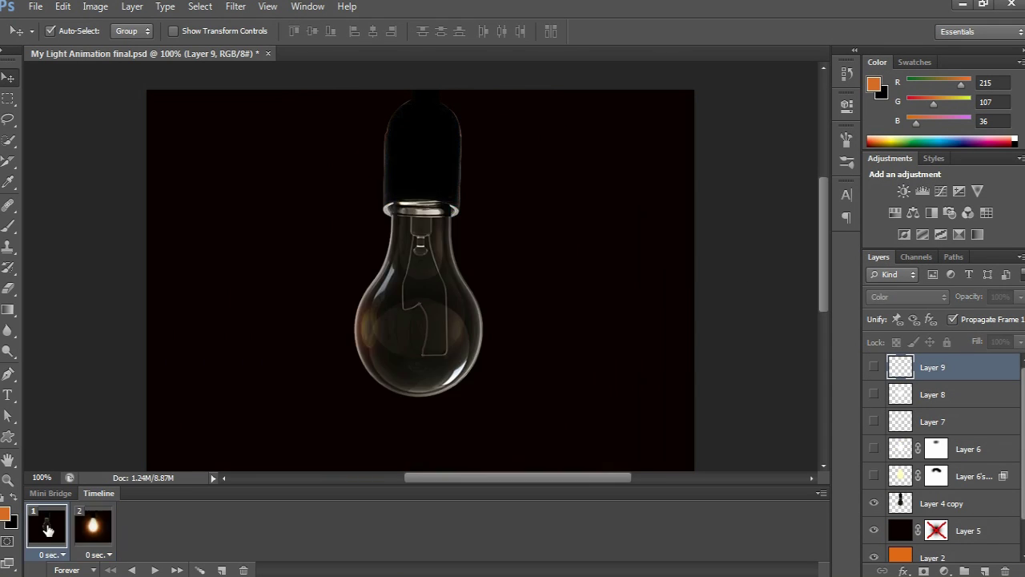
click(104, 529)
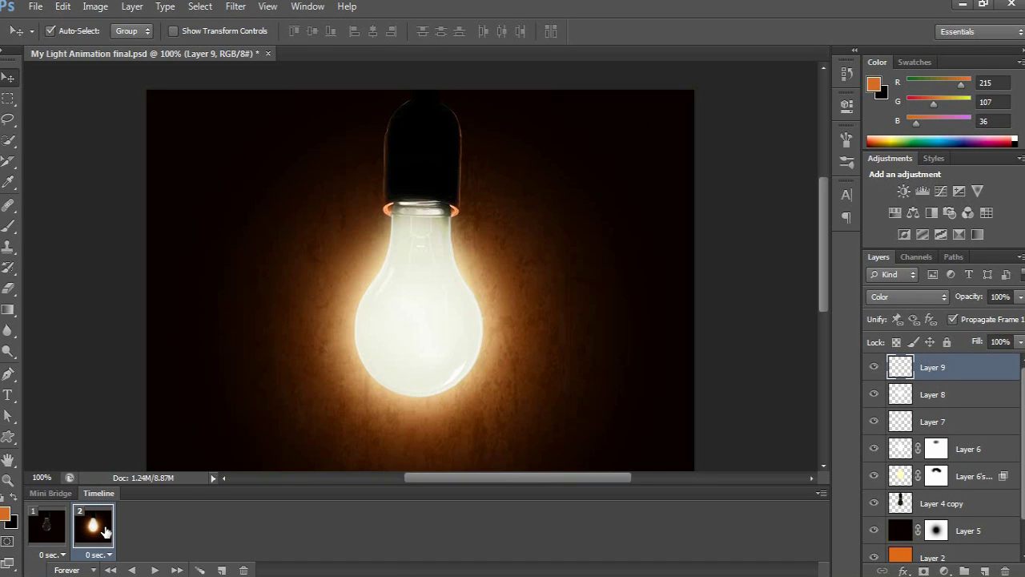
click(50, 530)
click(94, 529)
drag(825, 273, 823, 276)
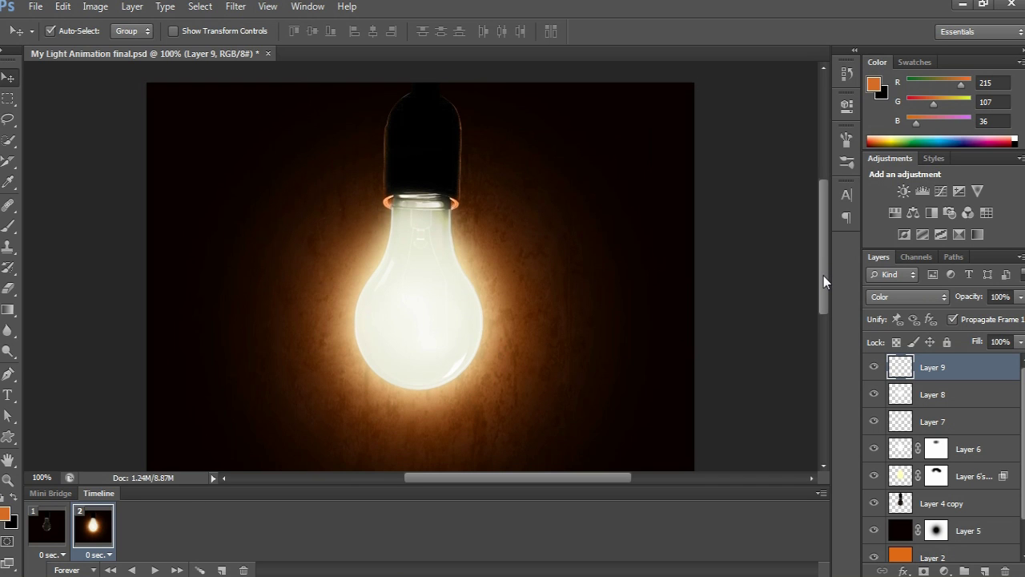
Step: Select both frames and give them a 2-second delay
click(44, 541)
click(51, 554)
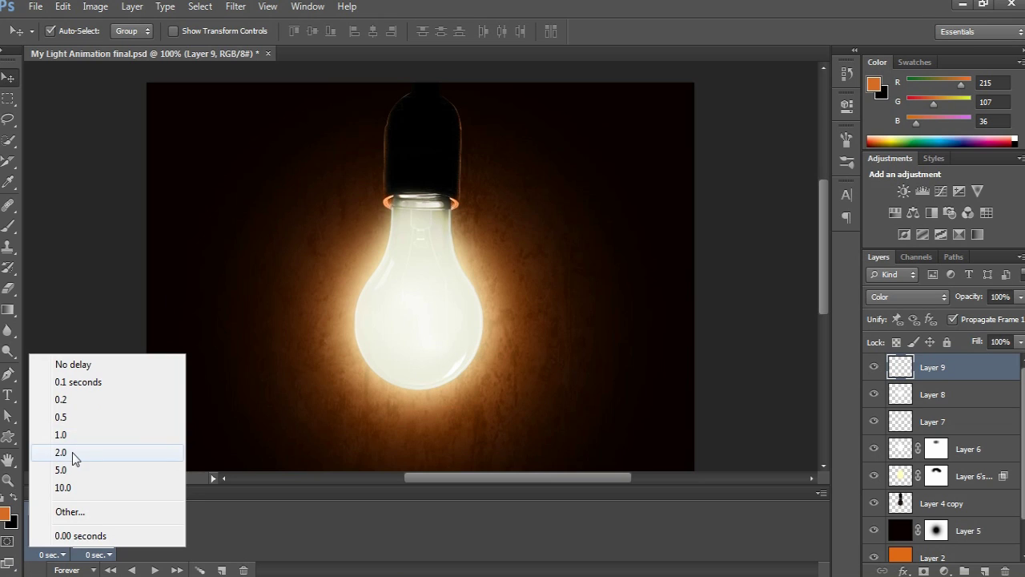
click(69, 452)
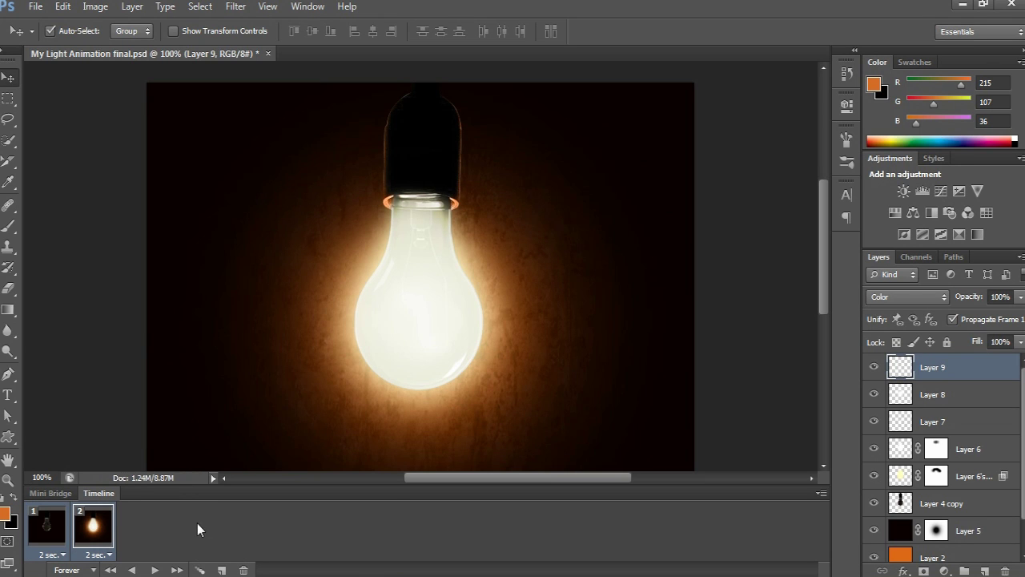